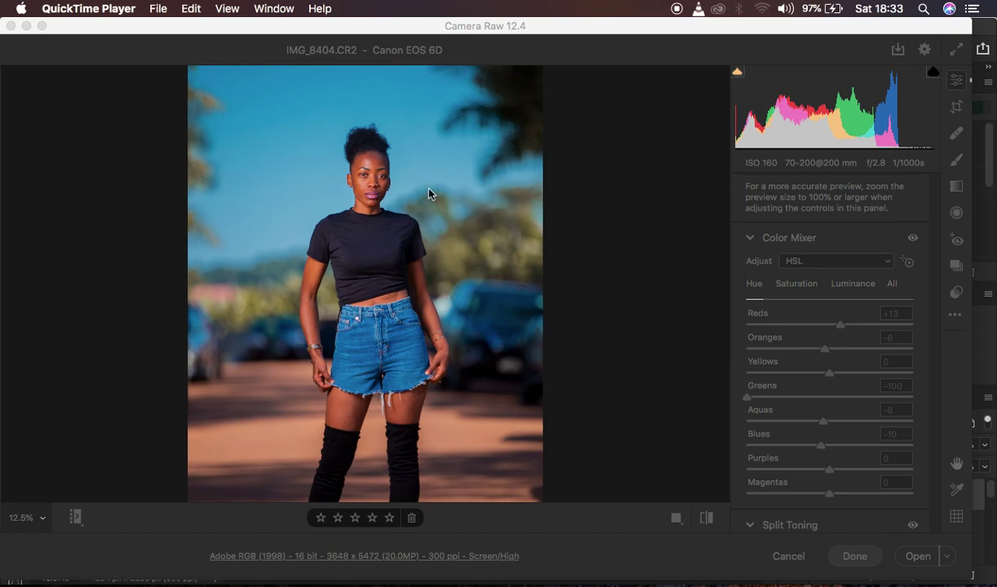
Step: Flip the portrait between its edited and default look several times, ending on the edits, back at Basic
{"action": "left_click", "coordinate": [529, 30]}
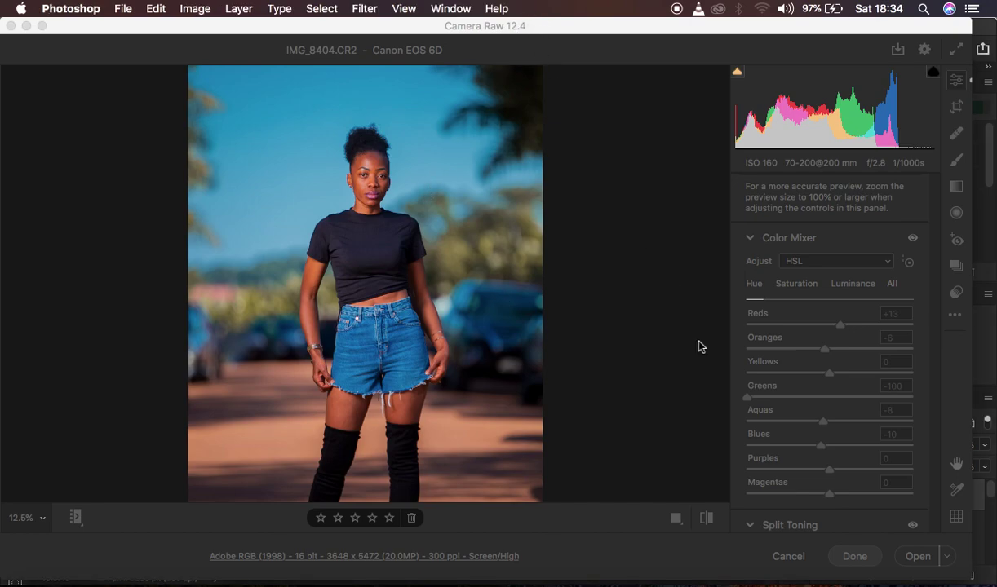
{"action": "left_click", "coordinate": [705, 520]}
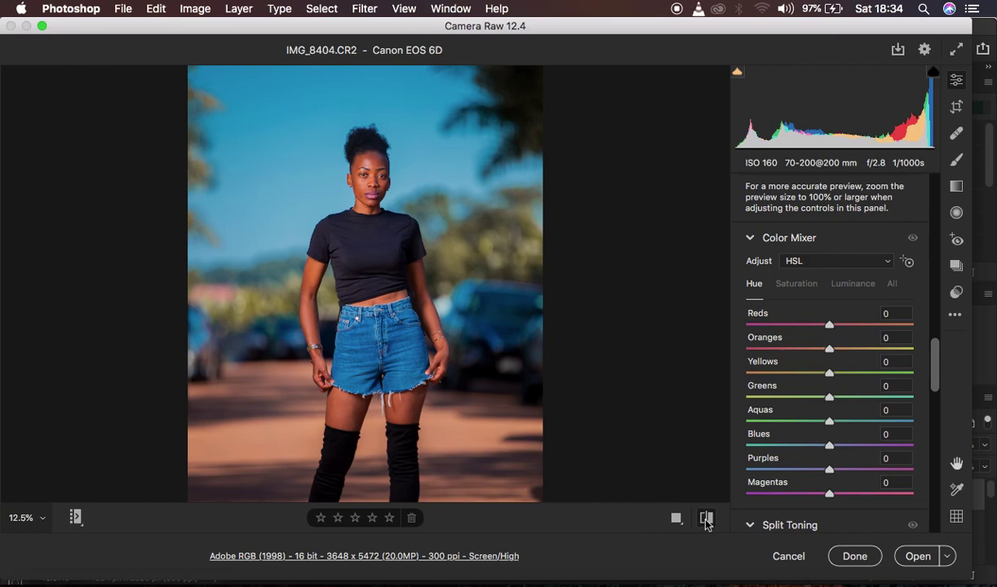
{"action": "left_click", "coordinate": [706, 520]}
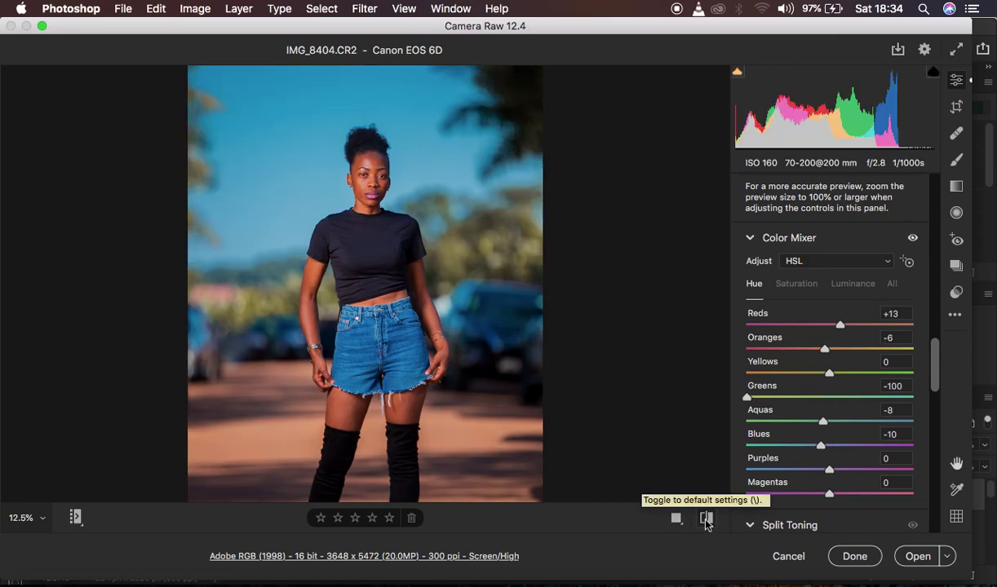
{"action": "left_click", "coordinate": [706, 519]}
{"action": "left_click", "coordinate": [707, 519]}
{"action": "left_click", "coordinate": [706, 520]}
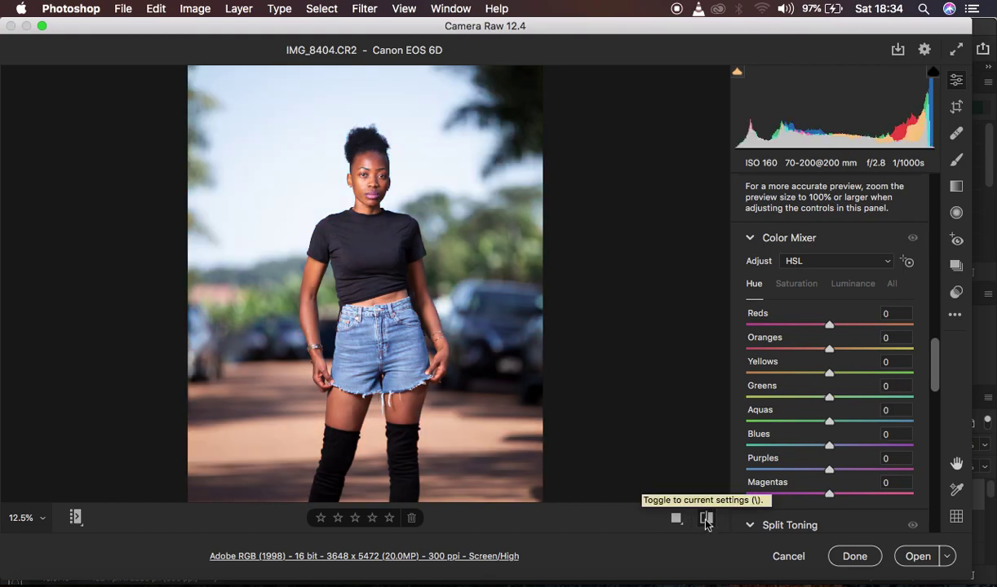
{"action": "left_click", "coordinate": [706, 520]}
{"action": "scroll", "coordinate": [882, 354], "scroll_direction": "up", "scroll_amount": 10}
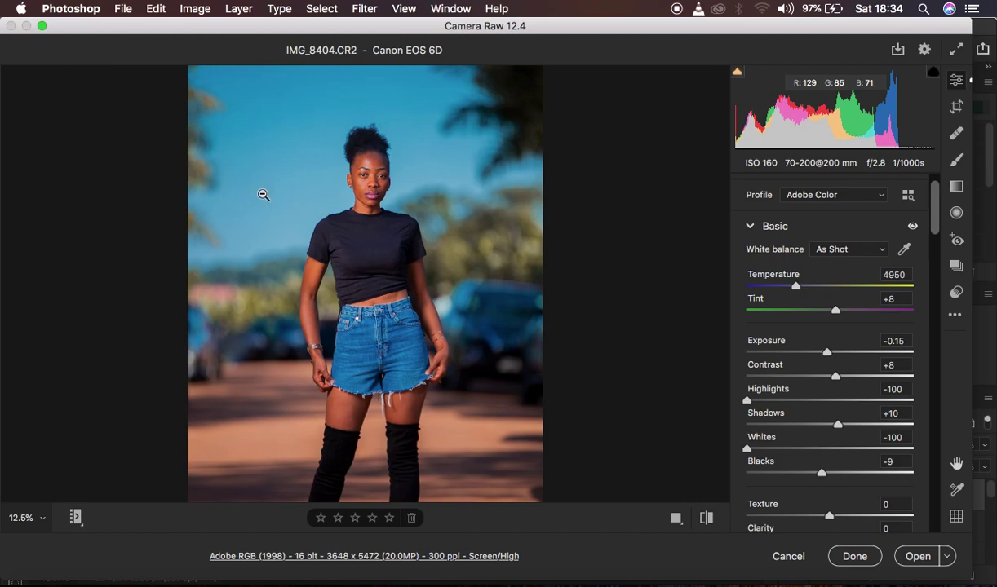
Step: Check the default look once more, then apply Reset to Default from the settings menu
{"action": "left_click", "coordinate": [707, 519]}
{"action": "left_click", "coordinate": [707, 518]}
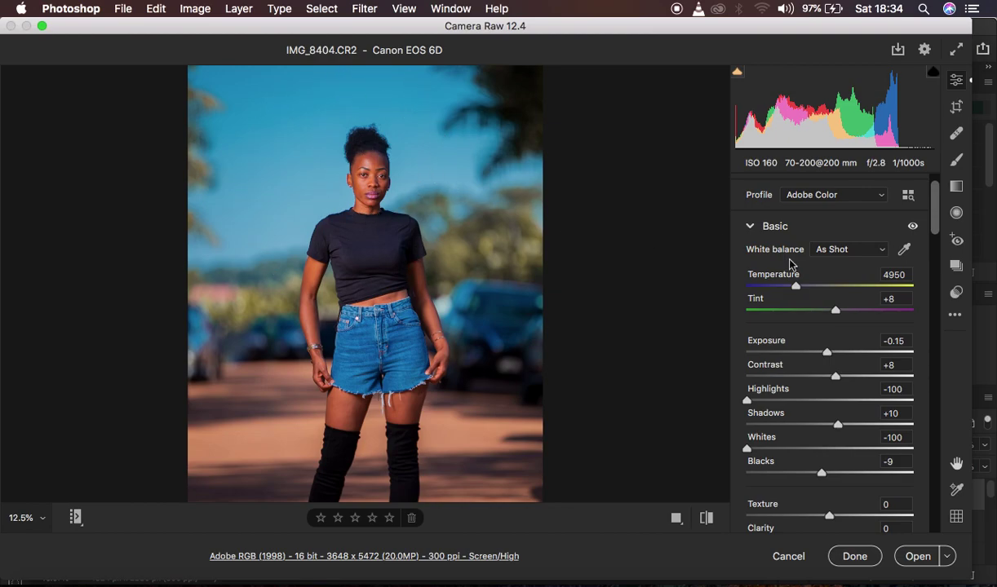
{"action": "left_click", "coordinate": [954, 316]}
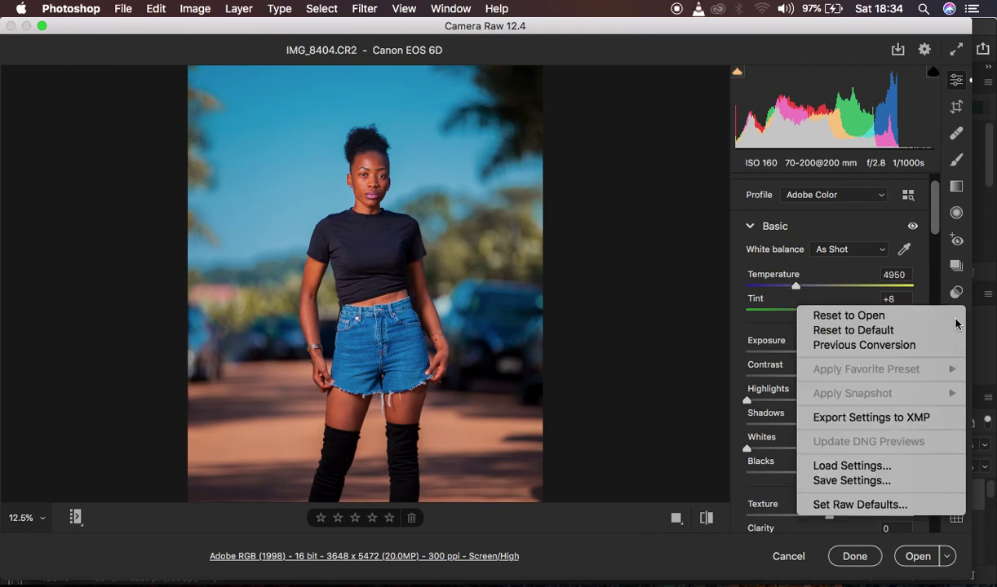
{"action": "left_click", "coordinate": [856, 331]}
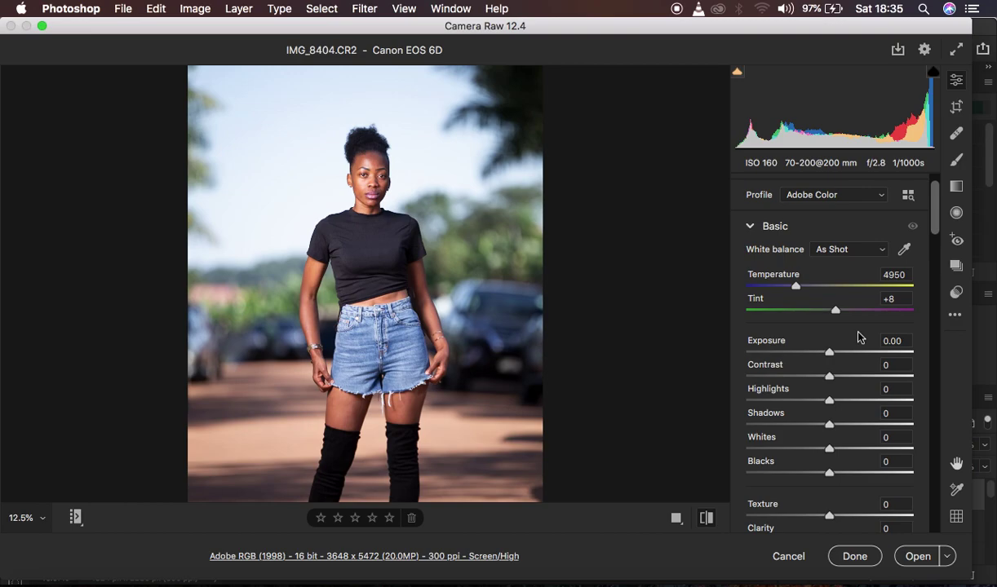
{"action": "left_click", "coordinate": [750, 228]}
Step: Pull Highlights and Whites both down to -100
{"action": "left_click", "coordinate": [751, 226]}
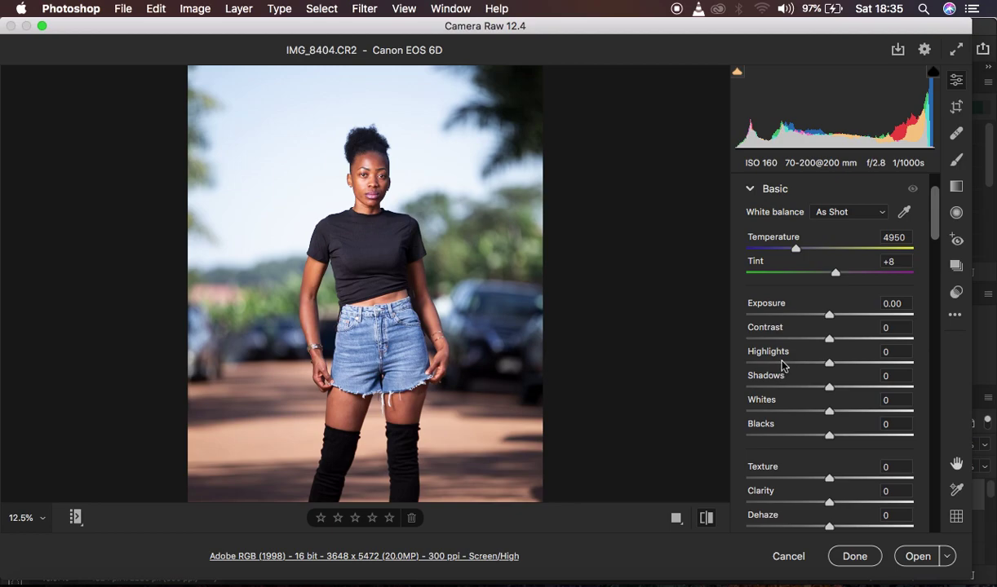
{"action": "left_click_drag", "start_coordinate": [829, 366], "coordinate": [740, 367]}
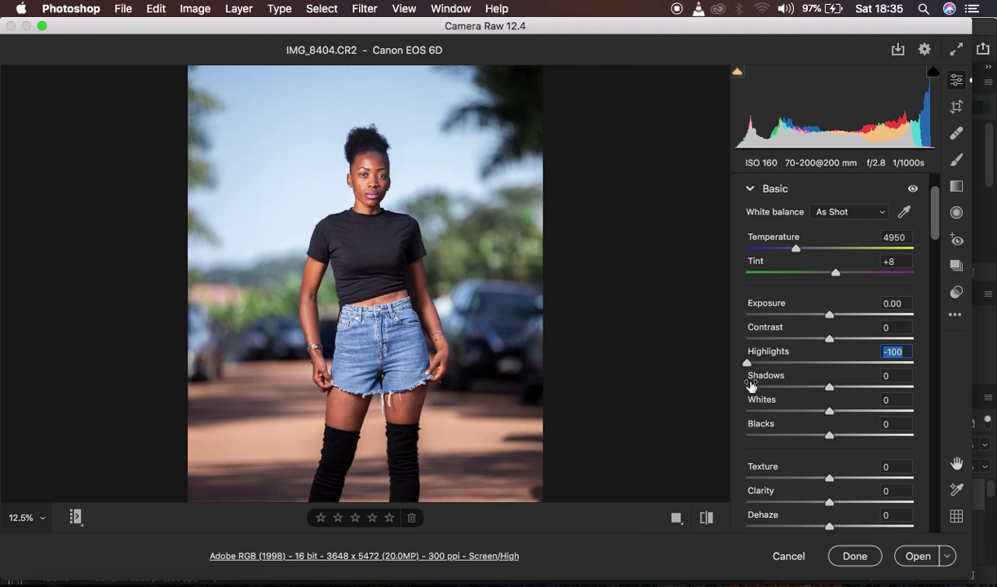
{"action": "left_click_drag", "start_coordinate": [805, 412], "coordinate": [723, 413]}
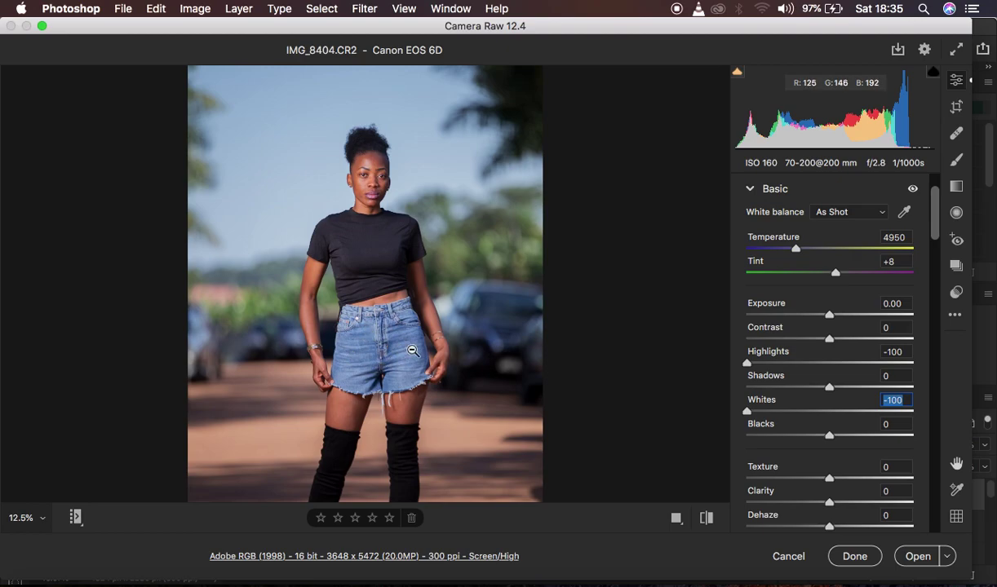
Step: Set Contrast to +11, Blacks to -21 and Shadows to +13
{"action": "left_click", "coordinate": [829, 340]}
{"action": "left_click_drag", "start_coordinate": [829, 340], "coordinate": [837, 342]}
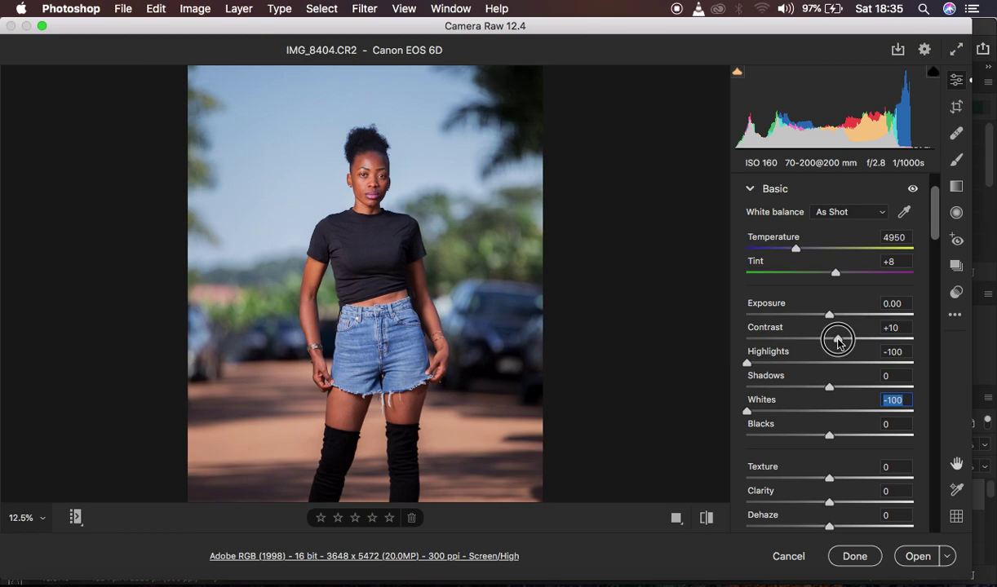
{"action": "left_click_drag", "start_coordinate": [837, 342], "coordinate": [838, 342]}
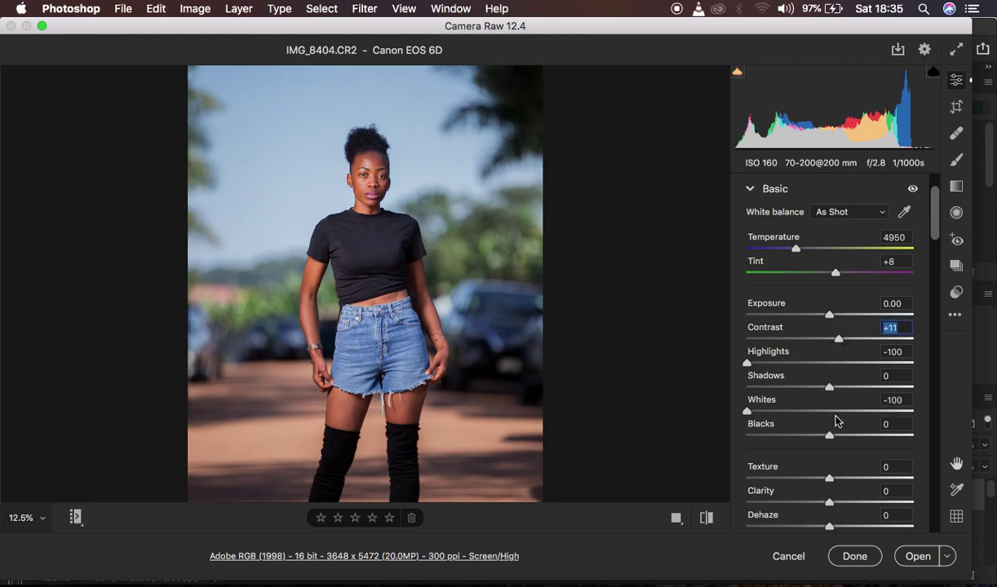
{"action": "left_click", "coordinate": [825, 438]}
{"action": "left_click_drag", "start_coordinate": [824, 440], "coordinate": [812, 440]}
{"action": "left_click_drag", "start_coordinate": [836, 392], "coordinate": [841, 393]}
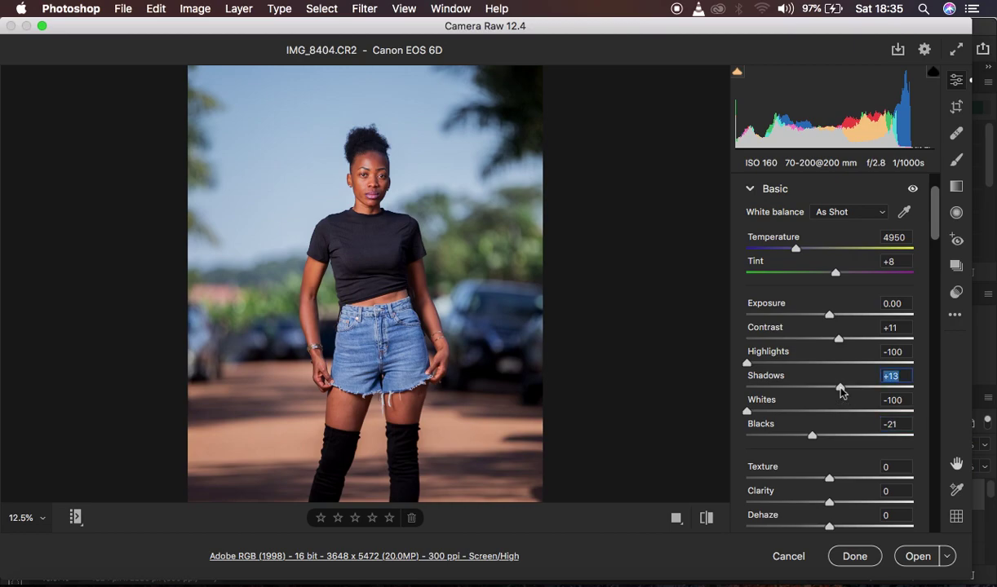
{"action": "scroll", "coordinate": [856, 471], "scroll_direction": "down", "scroll_amount": 3}
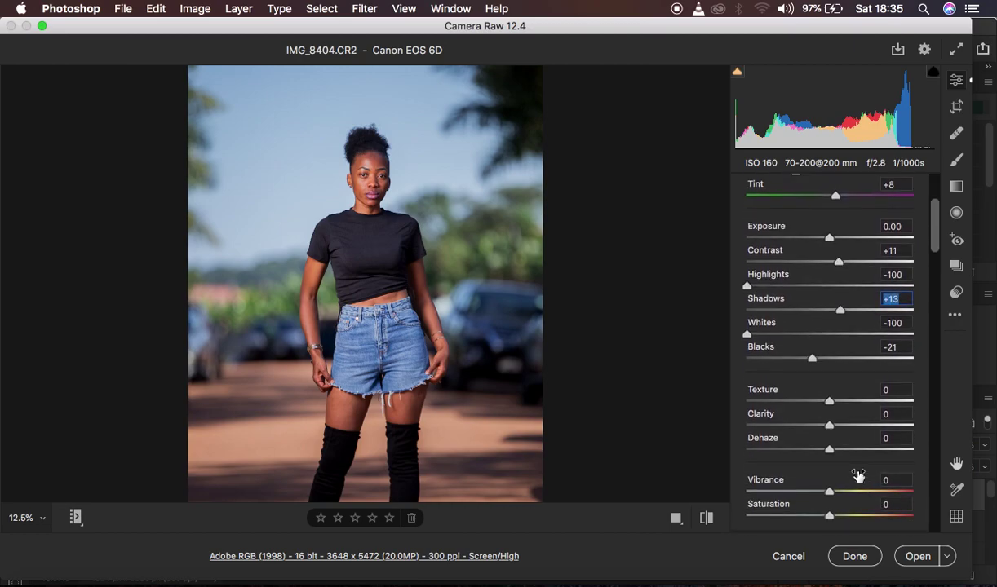
Step: Raise Clarity to +5 and Vibrance to +12, leaving Texture, Dehaze and Saturation at 0
{"action": "left_click_drag", "start_coordinate": [830, 432], "coordinate": [833, 431]}
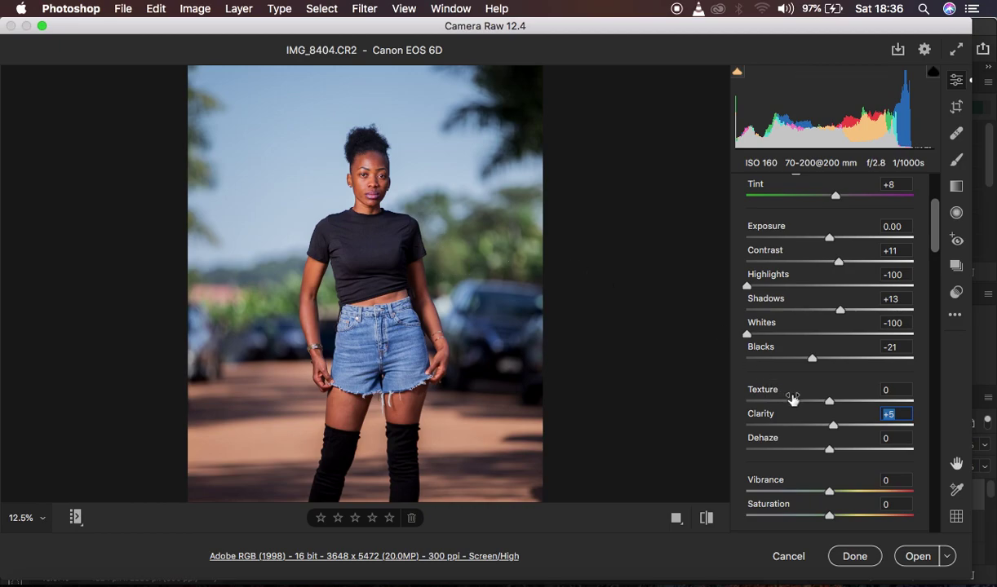
{"action": "scroll", "coordinate": [843, 299], "scroll_direction": "down", "scroll_amount": 5}
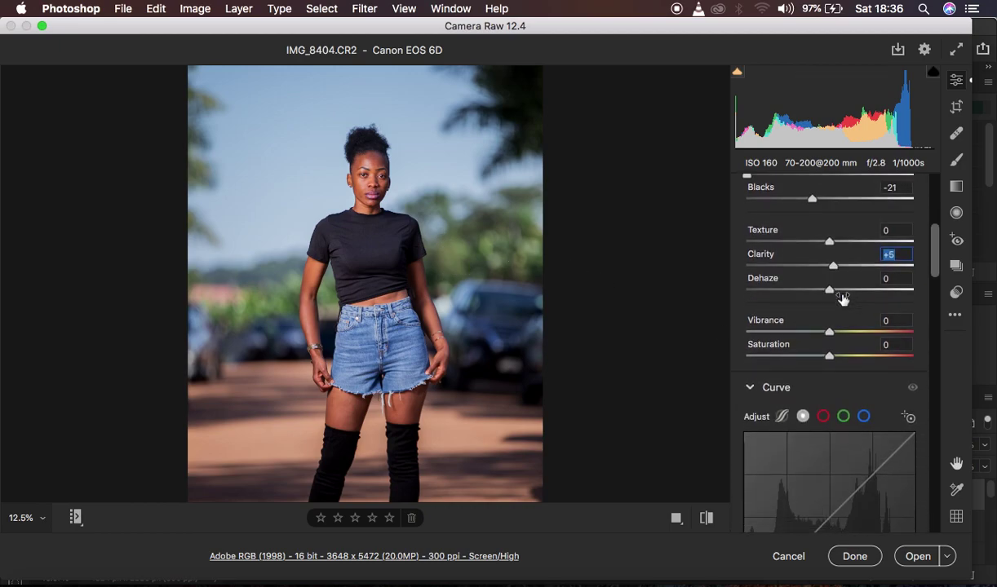
{"action": "scroll", "coordinate": [842, 299], "scroll_direction": "down", "scroll_amount": 1}
{"action": "left_click_drag", "start_coordinate": [828, 285], "coordinate": [841, 292]}
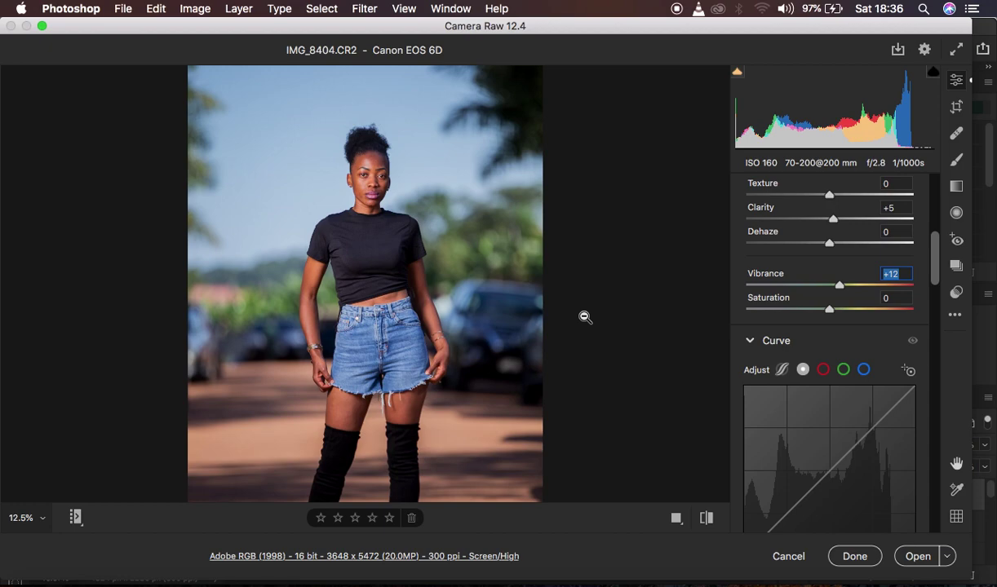
{"action": "scroll", "coordinate": [808, 391], "scroll_direction": "down", "scroll_amount": 10}
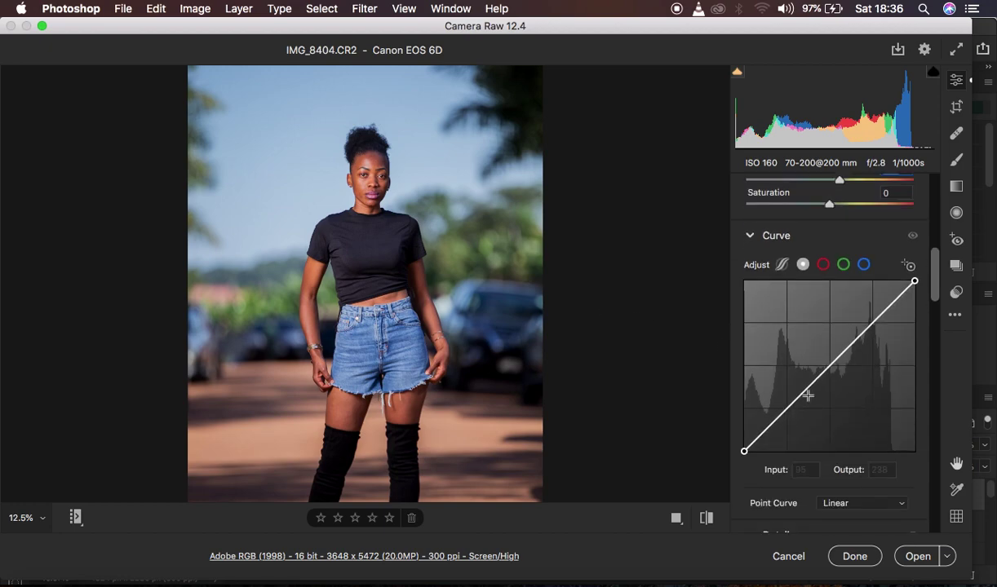
Step: Expand the Color Mixer and cycle through its Luminance and Saturation tabs back to Hue
{"action": "scroll", "coordinate": [807, 394], "scroll_direction": "down", "scroll_amount": 8}
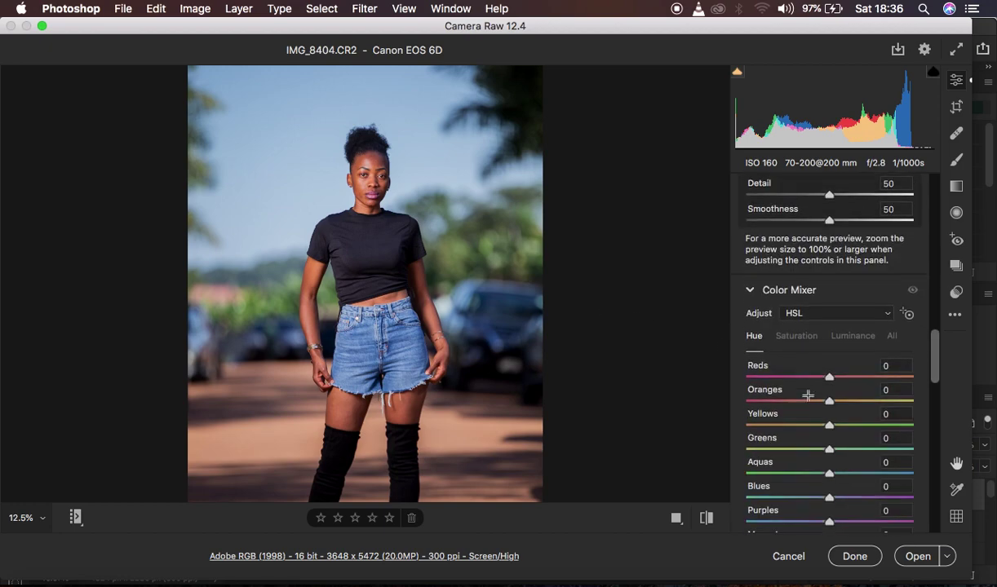
{"action": "left_click", "coordinate": [750, 290]}
{"action": "left_click", "coordinate": [751, 288]}
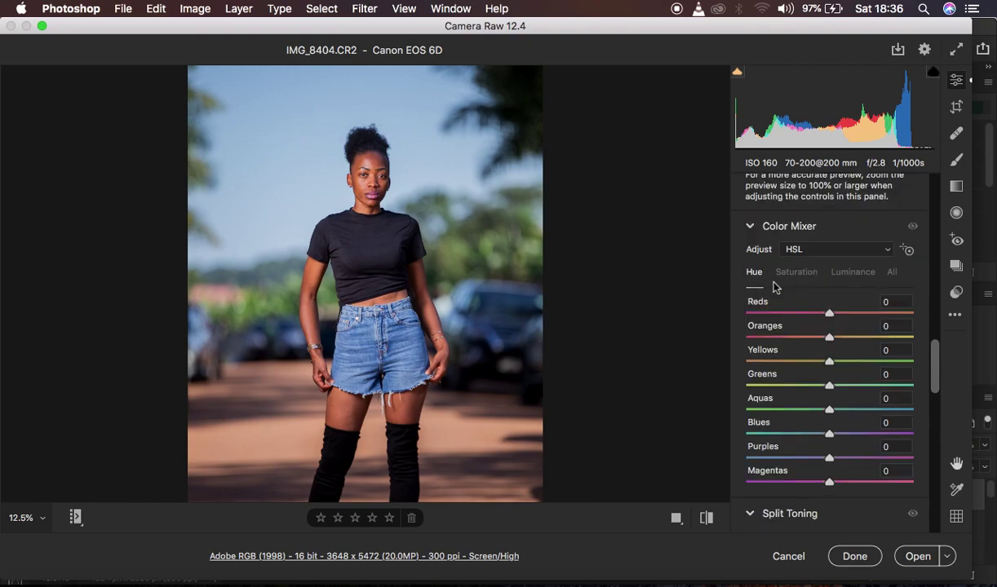
{"action": "left_click", "coordinate": [859, 277]}
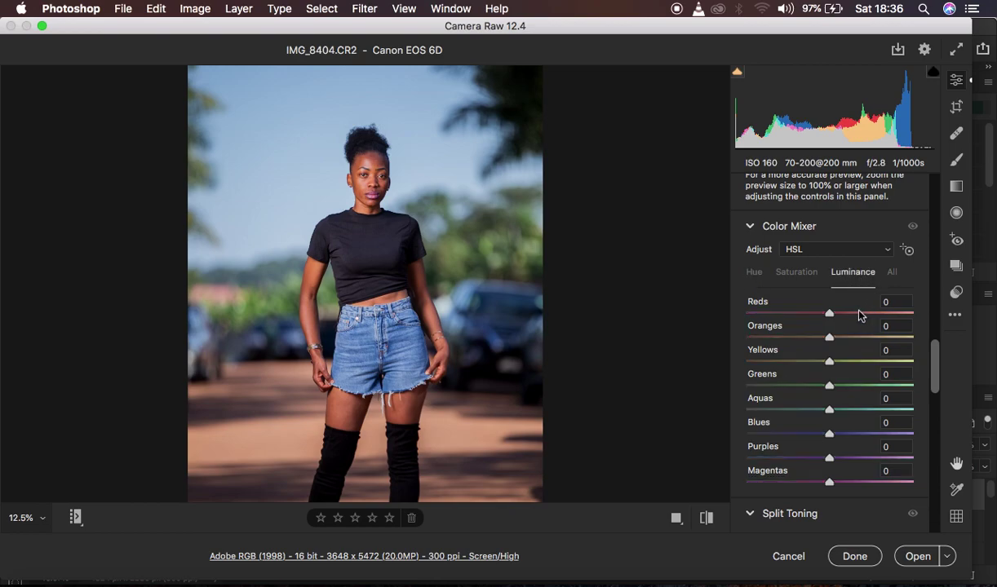
{"action": "left_click", "coordinate": [795, 274]}
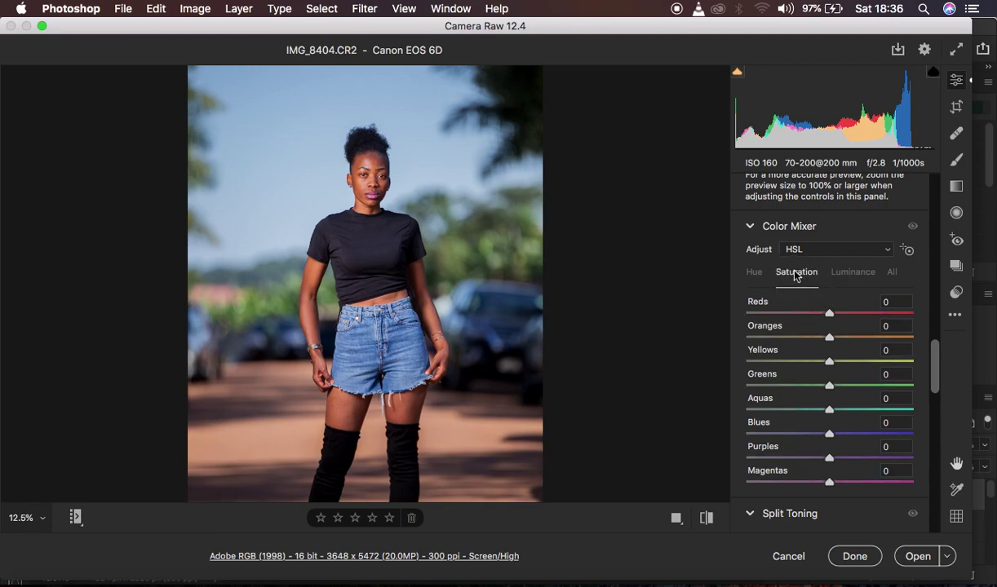
{"action": "left_click", "coordinate": [755, 274]}
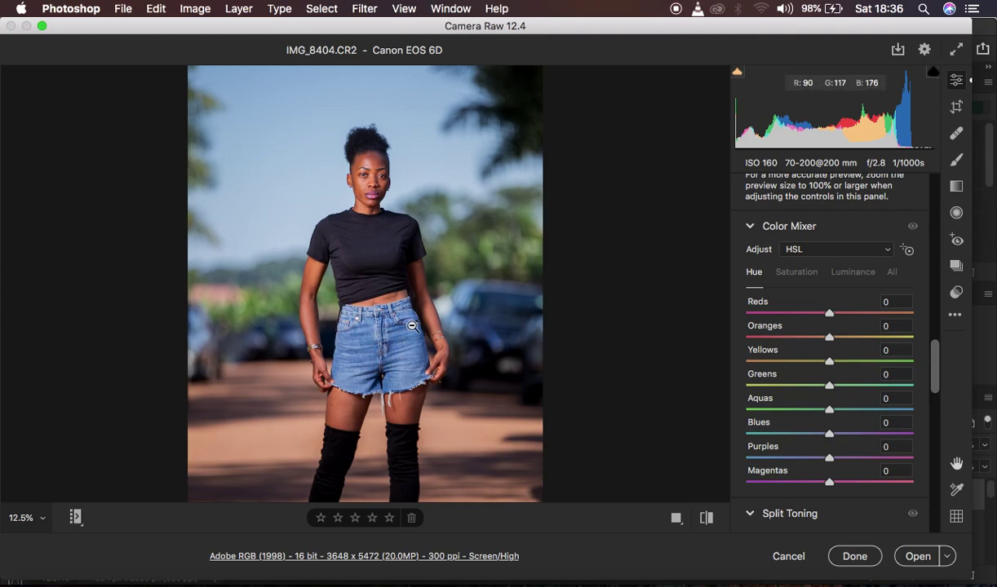
Step: Try Blues hue shifts toward cyan and purple, reset it to 0, and switch to Luminance
{"action": "left_click_drag", "start_coordinate": [830, 433], "coordinate": [768, 434]}
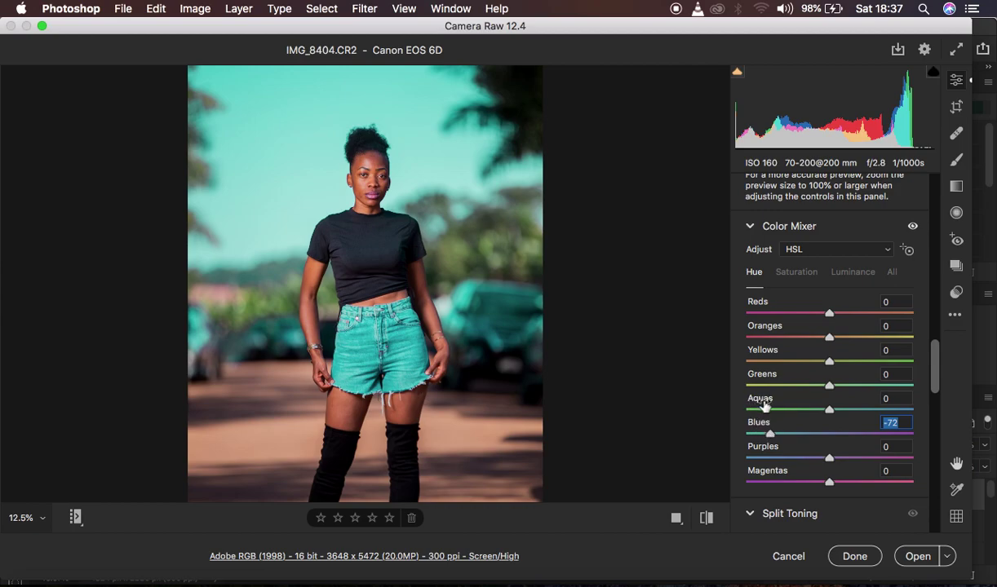
{"action": "left_click_drag", "start_coordinate": [771, 433], "coordinate": [880, 444]}
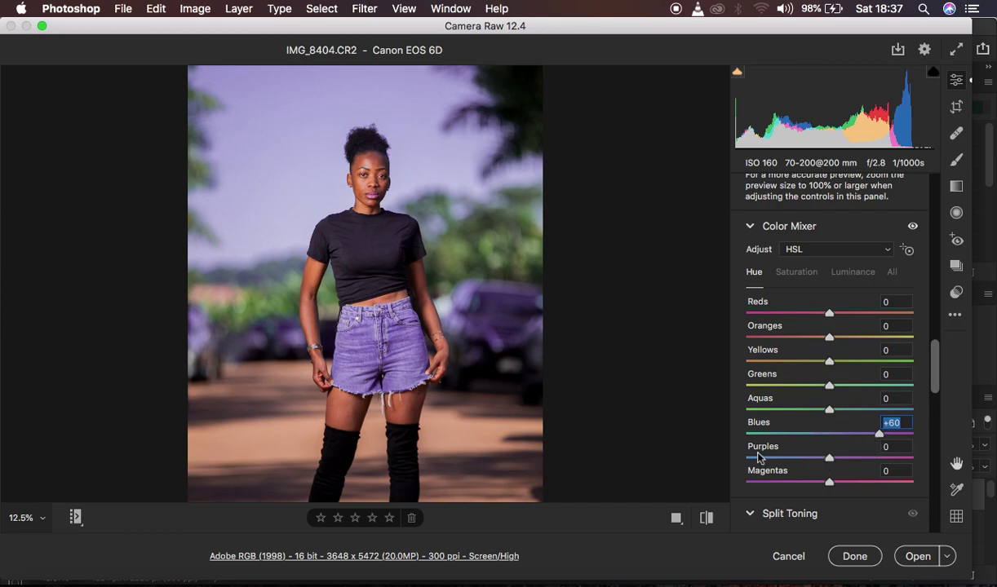
{"action": "double_click", "coordinate": [882, 434]}
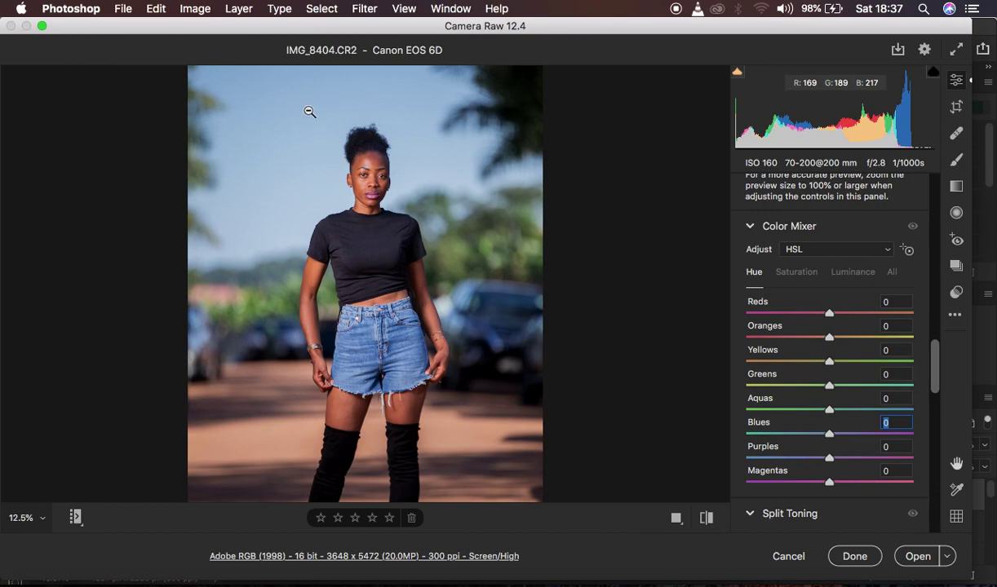
{"action": "left_click", "coordinate": [848, 272]}
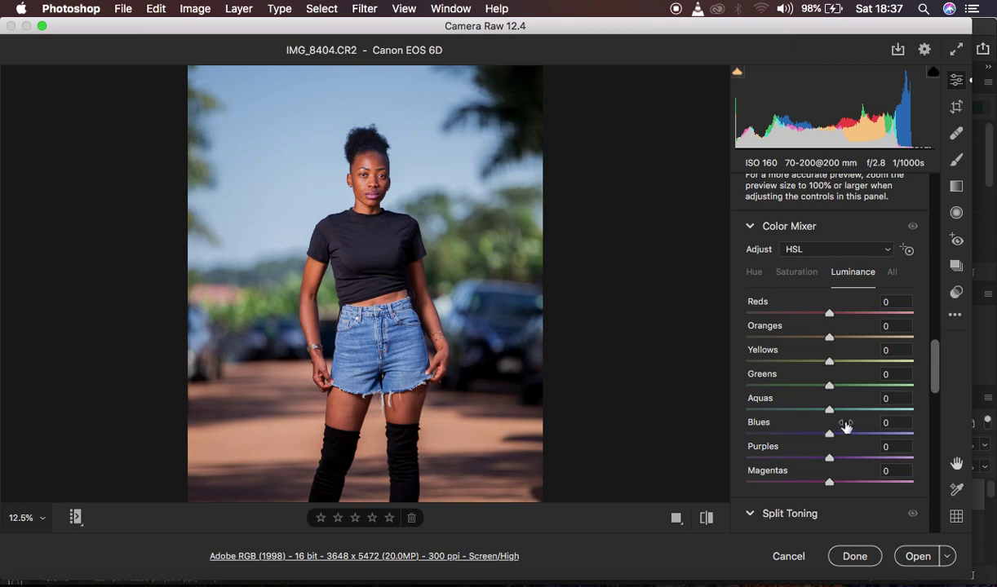
Step: Set Blues luminance to -28 and Oranges luminance to -4, then switch to Saturation
{"action": "left_click_drag", "start_coordinate": [828, 435], "coordinate": [715, 438]}
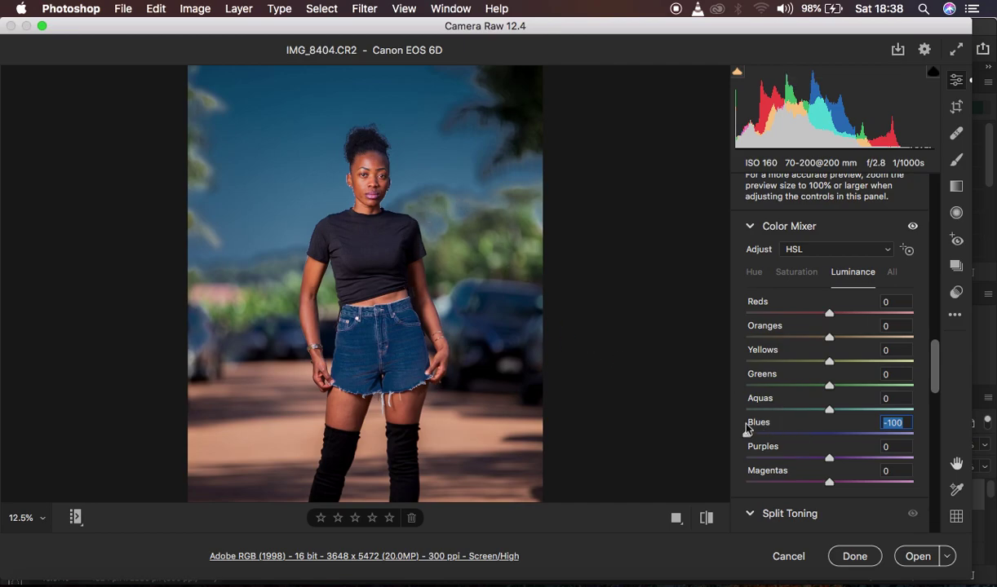
{"action": "left_click_drag", "start_coordinate": [803, 433], "coordinate": [804, 437]}
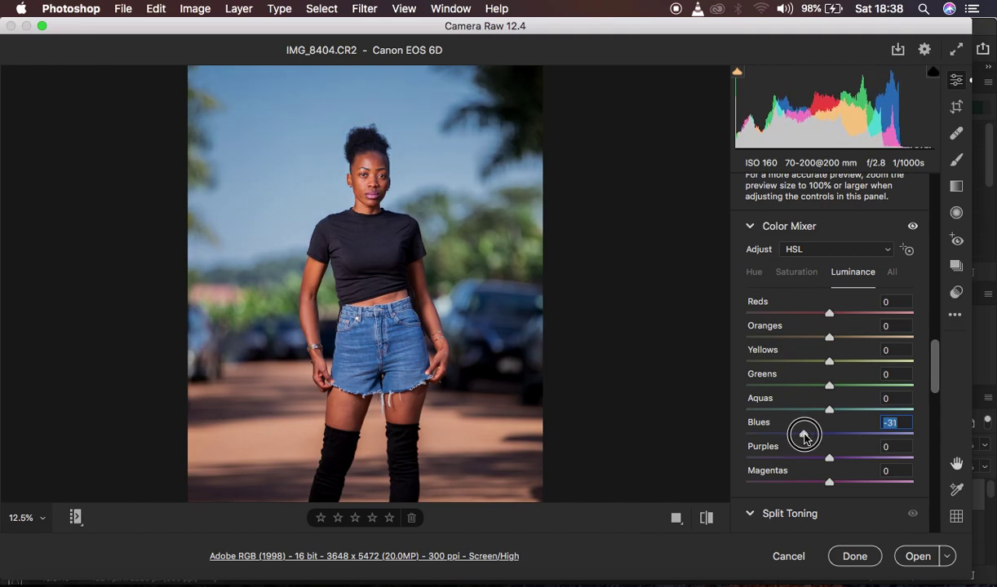
{"action": "left_click_drag", "start_coordinate": [804, 437], "coordinate": [806, 438]}
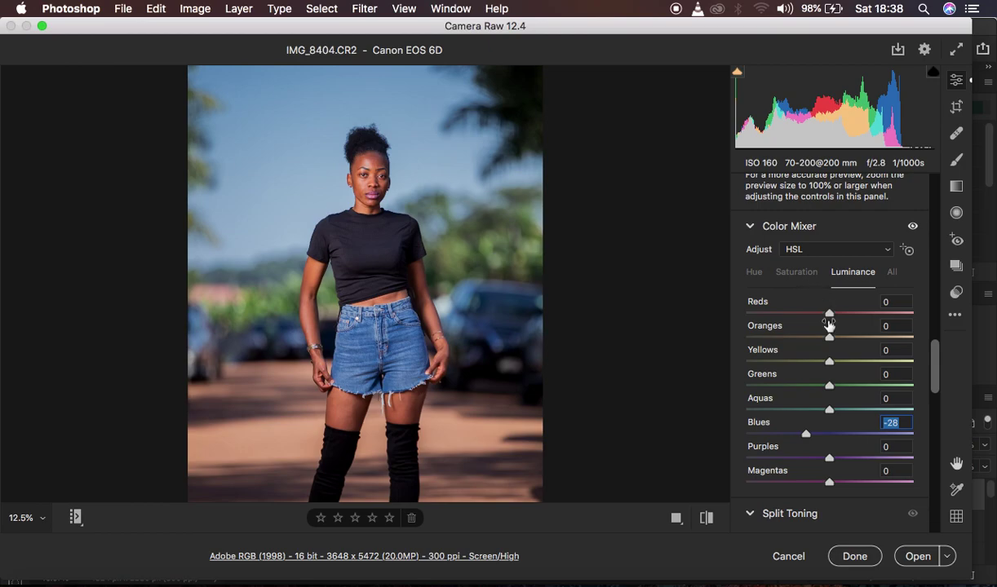
{"action": "left_click_drag", "start_coordinate": [829, 340], "coordinate": [828, 344]}
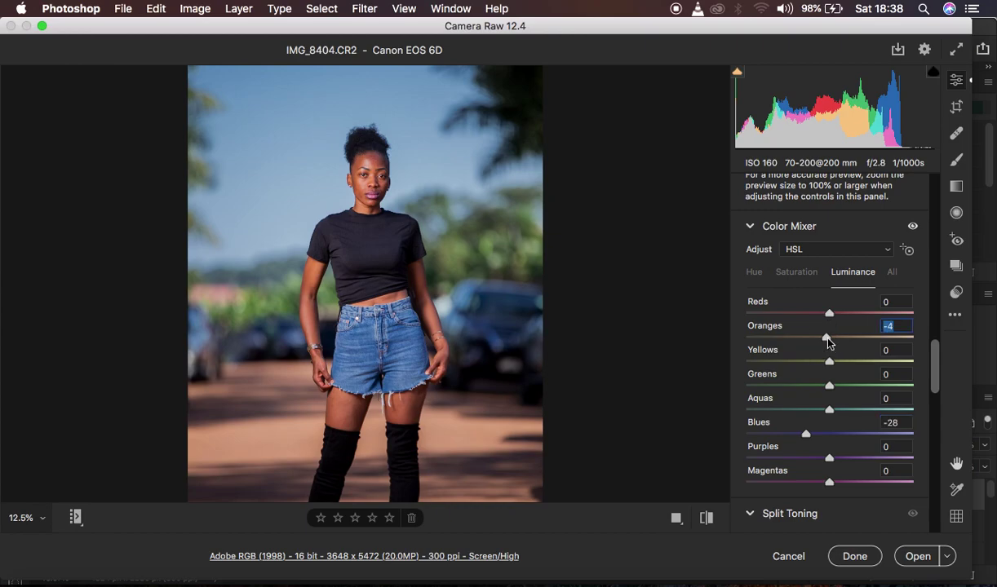
{"action": "left_click", "coordinate": [797, 274]}
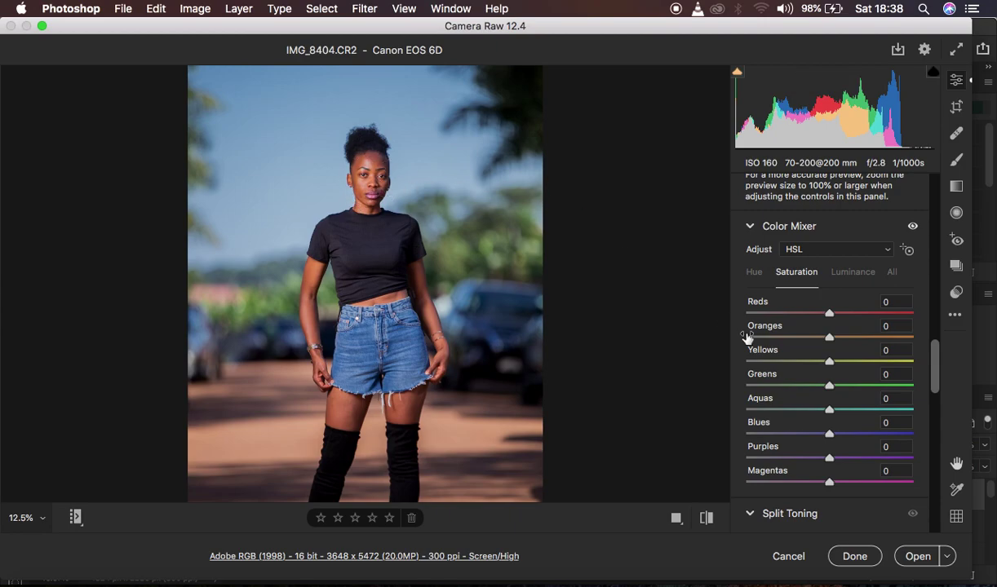
Step: Boost Blues saturation and settle it at +37, then return to Hue
{"action": "left_click_drag", "start_coordinate": [837, 436], "coordinate": [930, 446]}
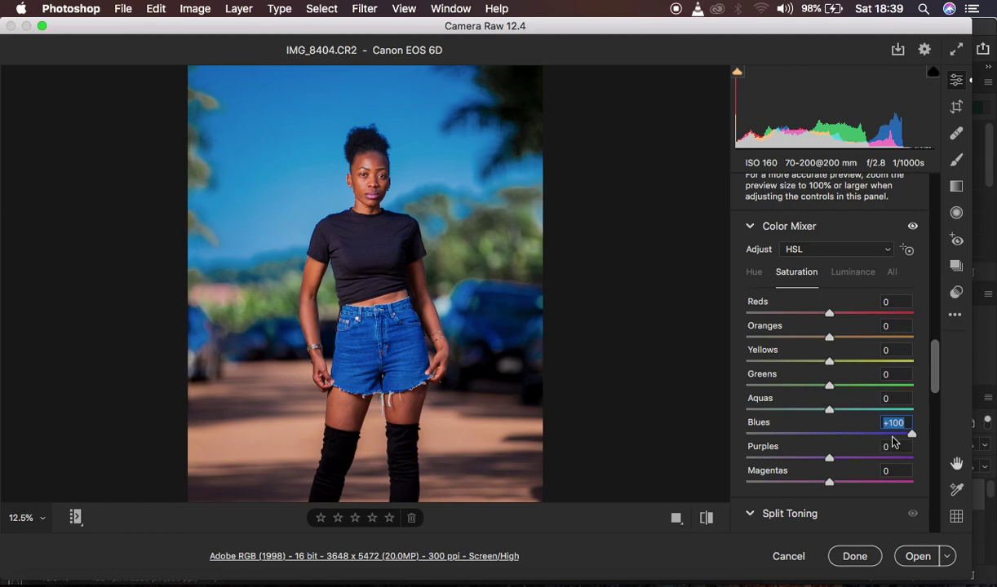
{"action": "left_click_drag", "start_coordinate": [908, 436], "coordinate": [858, 438]}
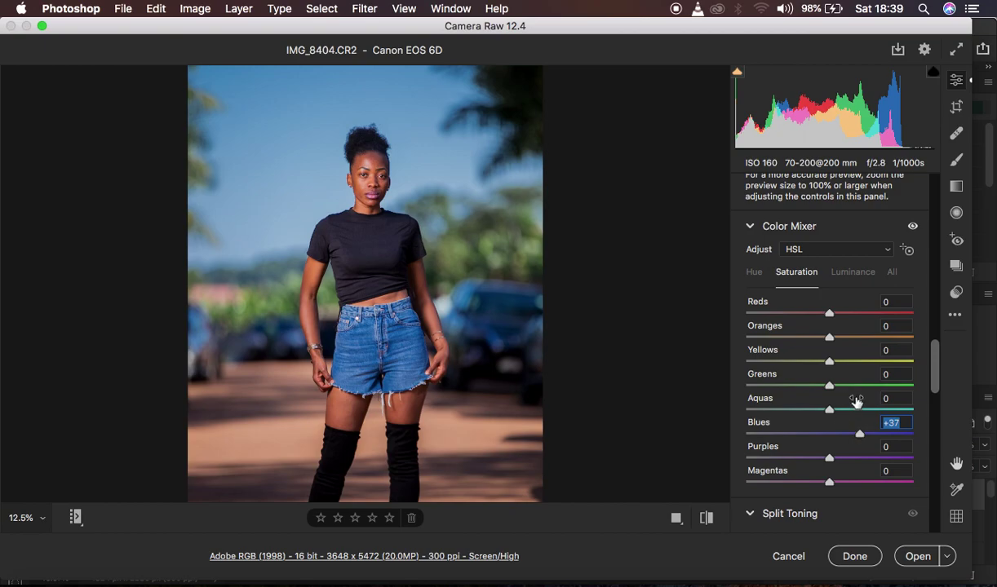
{"action": "left_click", "coordinate": [753, 273]}
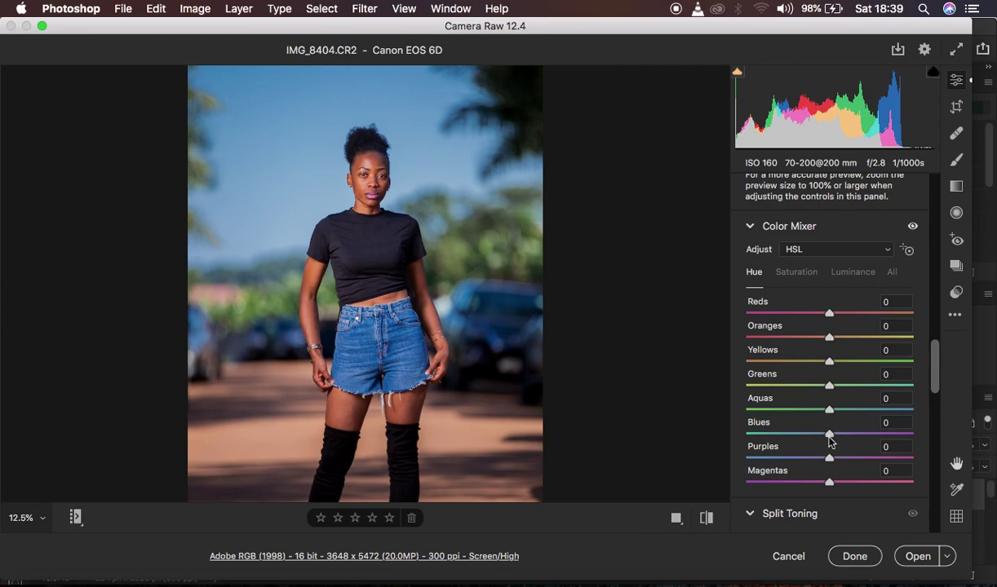
Step: Set Blues hue to -12 and Aquas luminance to -16
{"action": "left_click_drag", "start_coordinate": [829, 439], "coordinate": [821, 440]}
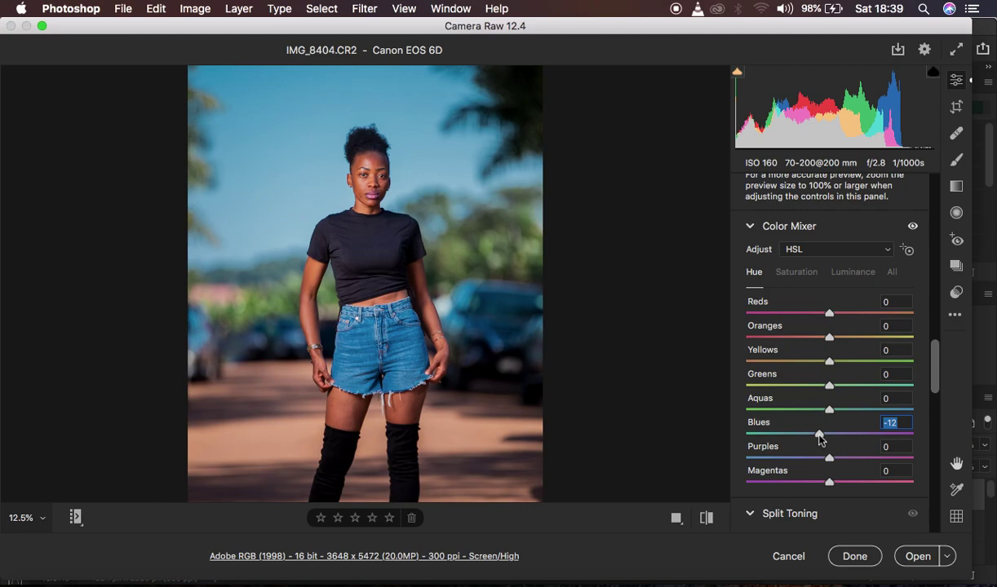
{"action": "left_click", "coordinate": [856, 272]}
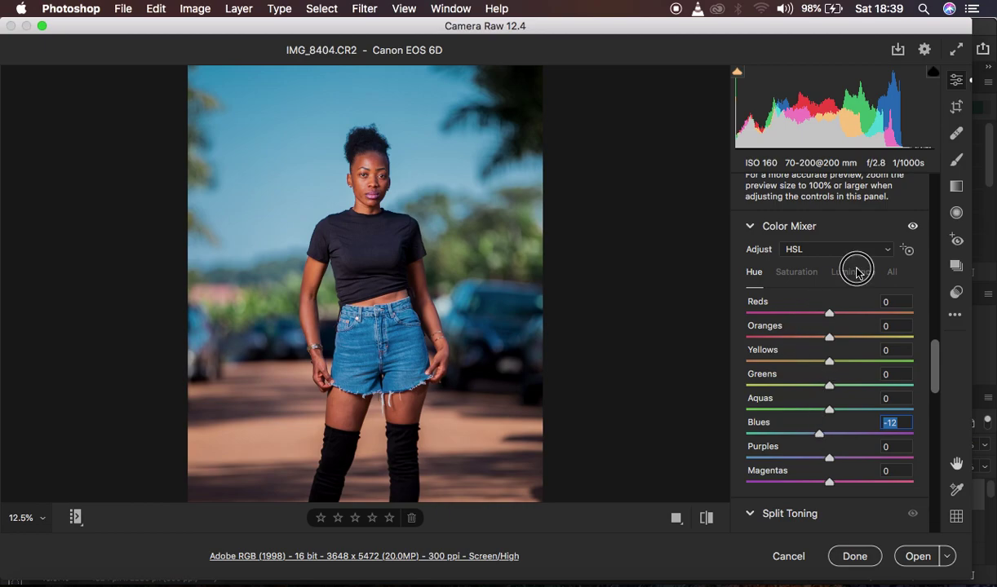
{"action": "mouse_move", "coordinate": [828, 412]}
{"action": "left_mouse_down"}
{"action": "mouse_move", "coordinate": [758, 410]}
{"action": "mouse_move", "coordinate": [817, 415]}
{"action": "left_mouse_up"}
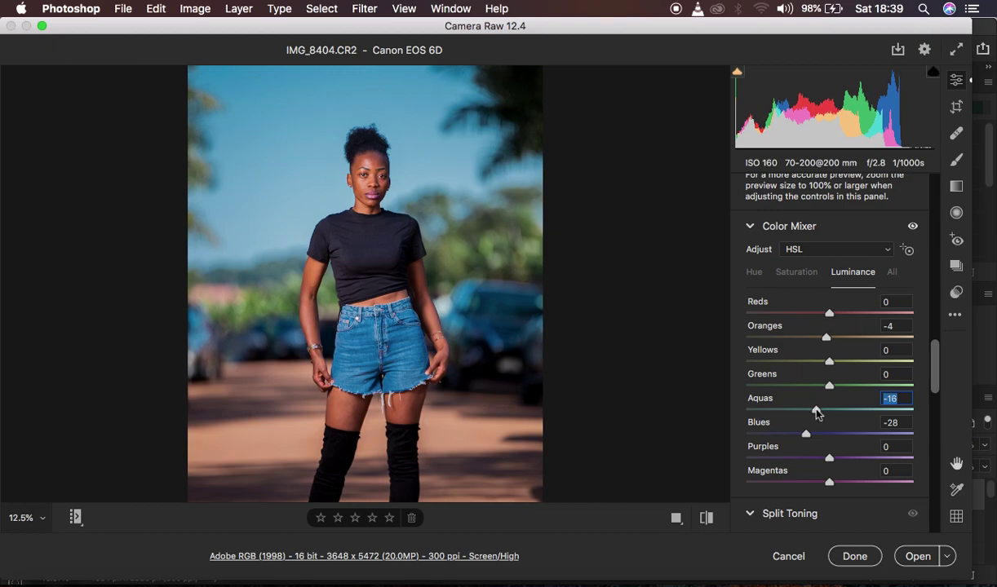
{"action": "left_click", "coordinate": [754, 274]}
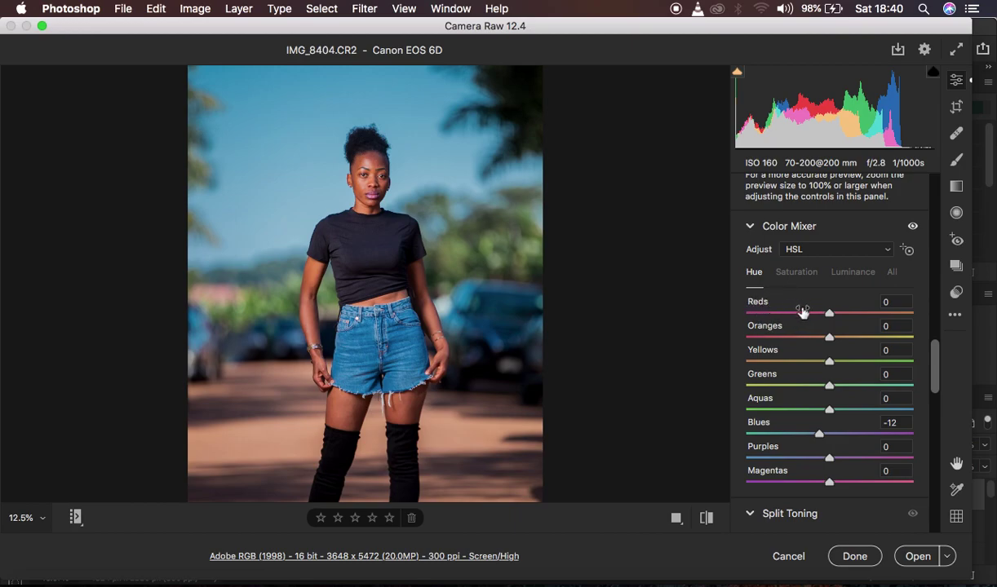
Step: Zoom to 100% on the arm to judge the skin tone, then return to the full view
{"action": "left_click", "coordinate": [310, 282], "text": "alt"}
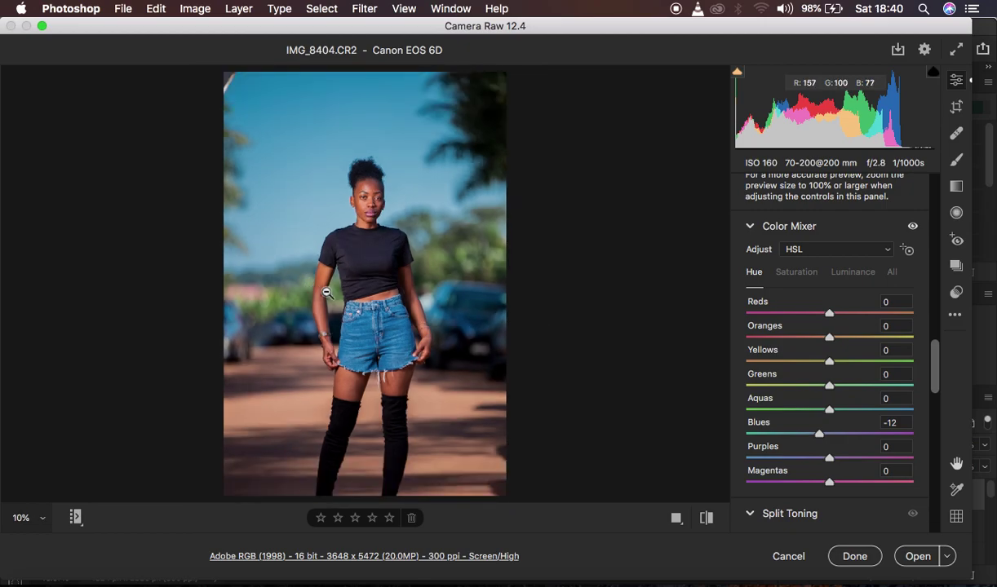
{"action": "left_click", "coordinate": [323, 291]}
{"action": "left_click", "coordinate": [323, 298]}
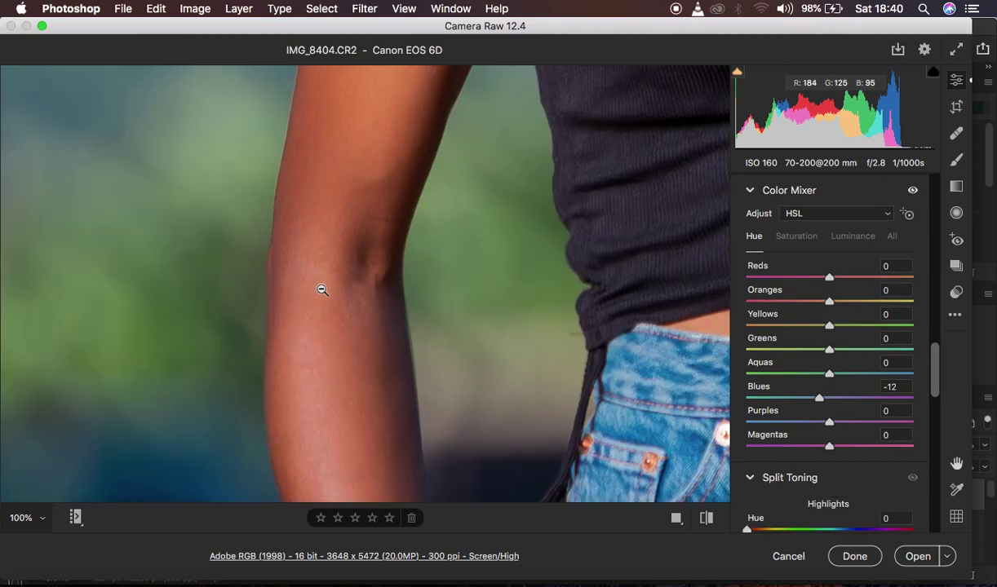
{"action": "left_click", "coordinate": [320, 238]}
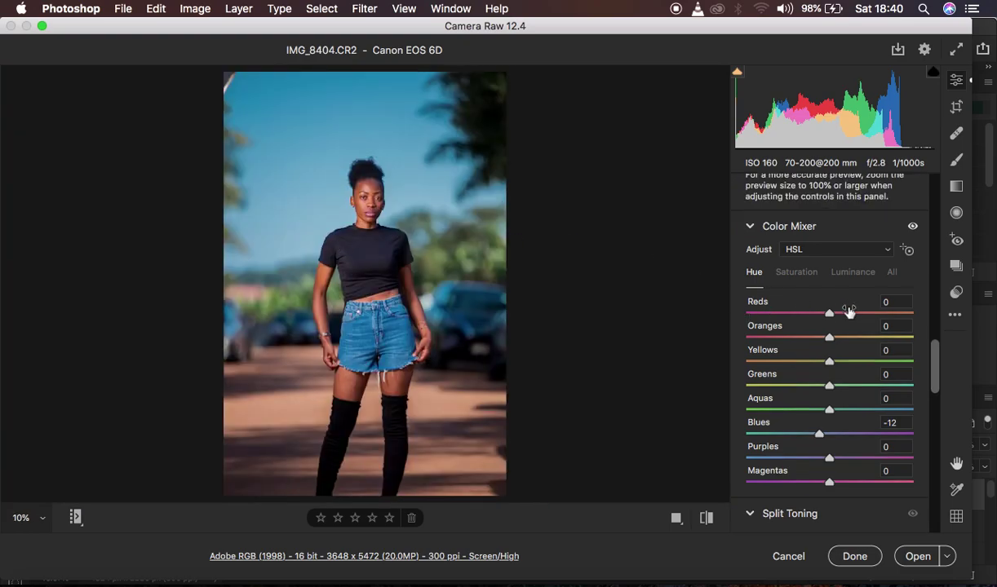
Step: Set Reds hue to +8 and Oranges hue to -6, comparing against the defaults
{"action": "left_click_drag", "start_coordinate": [829, 316], "coordinate": [836, 316]}
{"action": "left_click_drag", "start_coordinate": [830, 342], "coordinate": [819, 343]}
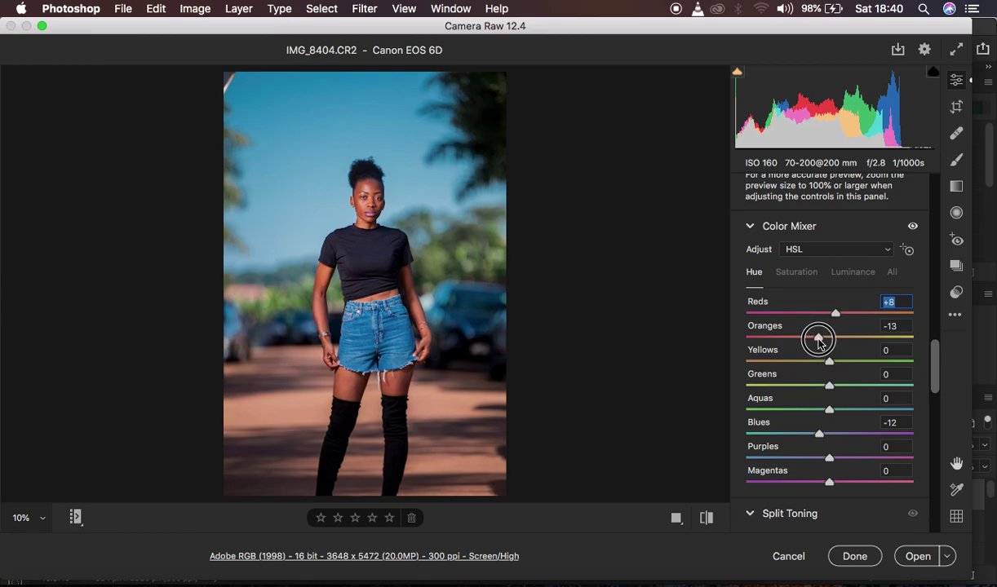
{"action": "left_click_drag", "start_coordinate": [820, 343], "coordinate": [826, 343]}
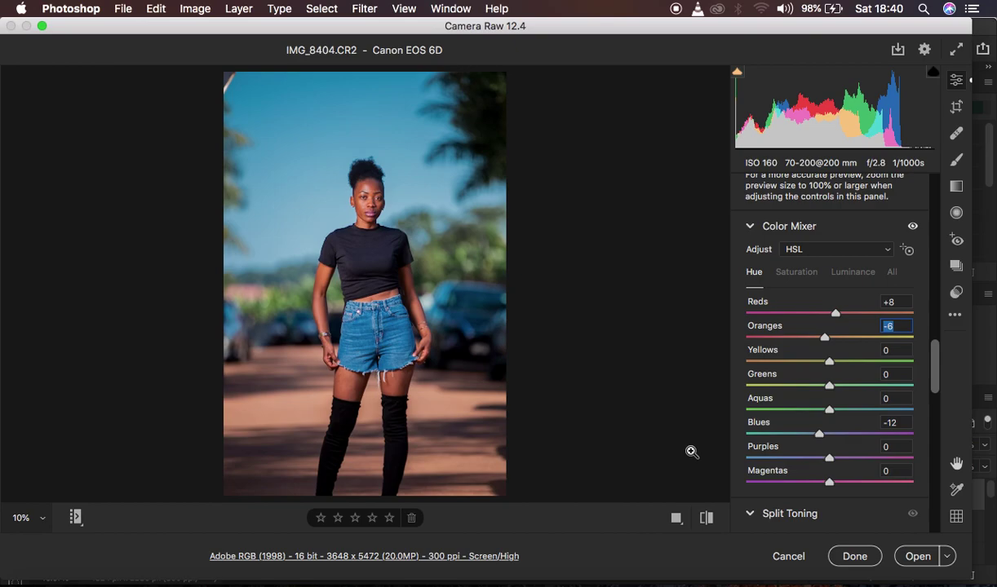
{"action": "left_click", "coordinate": [706, 517]}
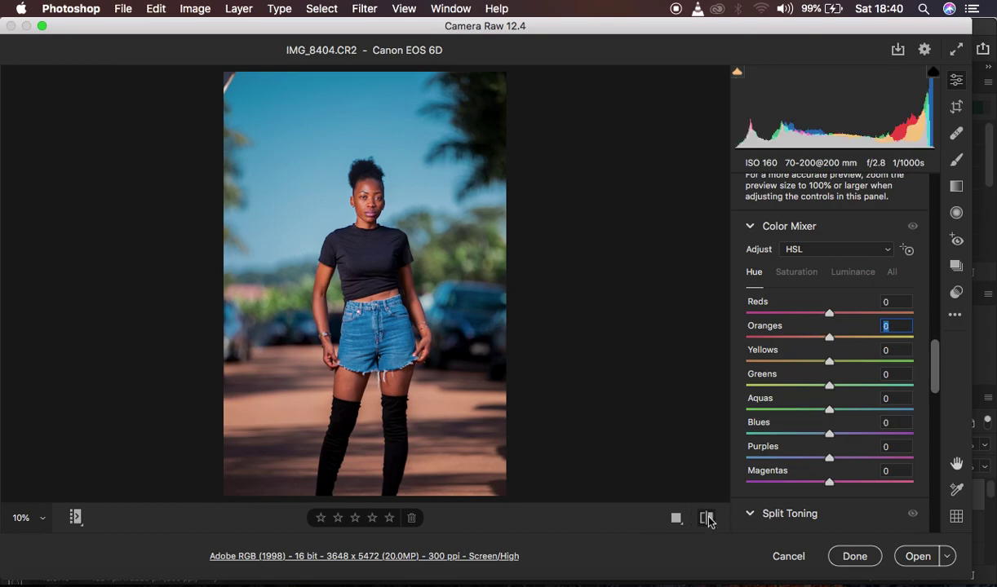
{"action": "left_click", "coordinate": [706, 518]}
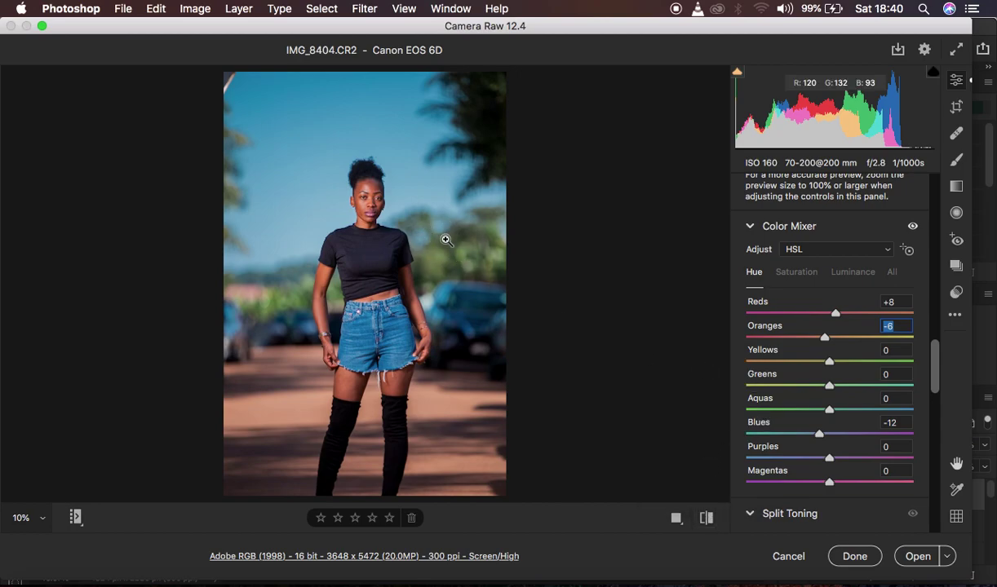
Step: Push the Greens hue to -100 and the Yellows hue to +25 in the hue mix
{"action": "left_click_drag", "start_coordinate": [831, 390], "coordinate": [707, 382]}
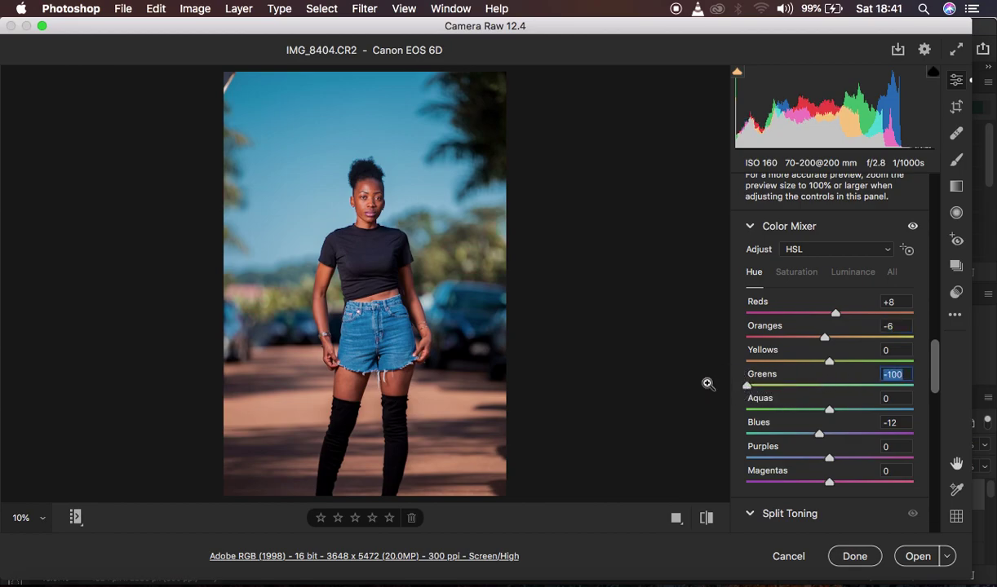
{"action": "mouse_move", "coordinate": [830, 367]}
{"action": "left_mouse_down"}
{"action": "mouse_move", "coordinate": [712, 368]}
{"action": "mouse_move", "coordinate": [885, 363]}
{"action": "mouse_move", "coordinate": [871, 373]}
{"action": "mouse_move", "coordinate": [848, 367]}
{"action": "left_mouse_up"}
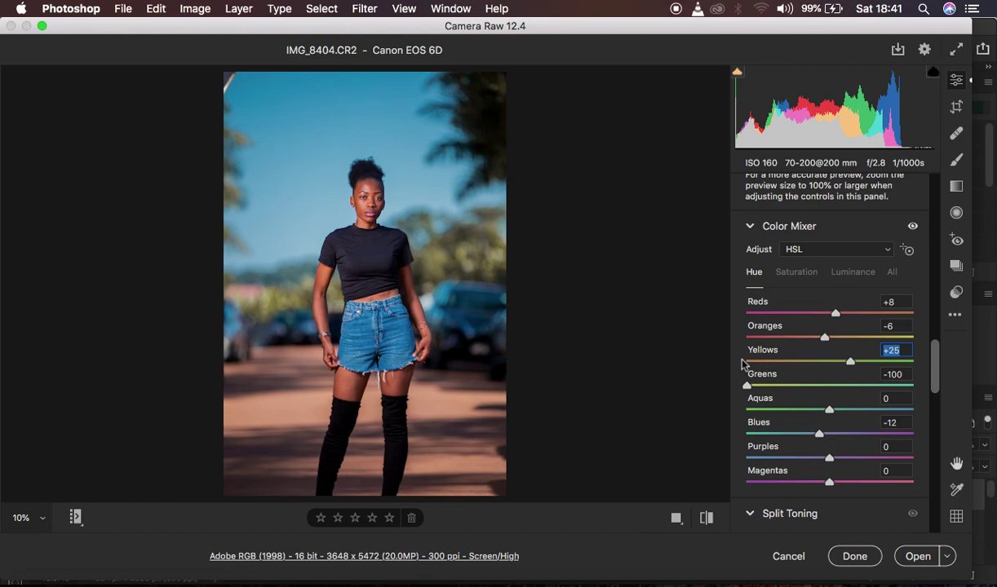
{"action": "scroll", "coordinate": [878, 401], "scroll_direction": "down", "scroll_amount": 15}
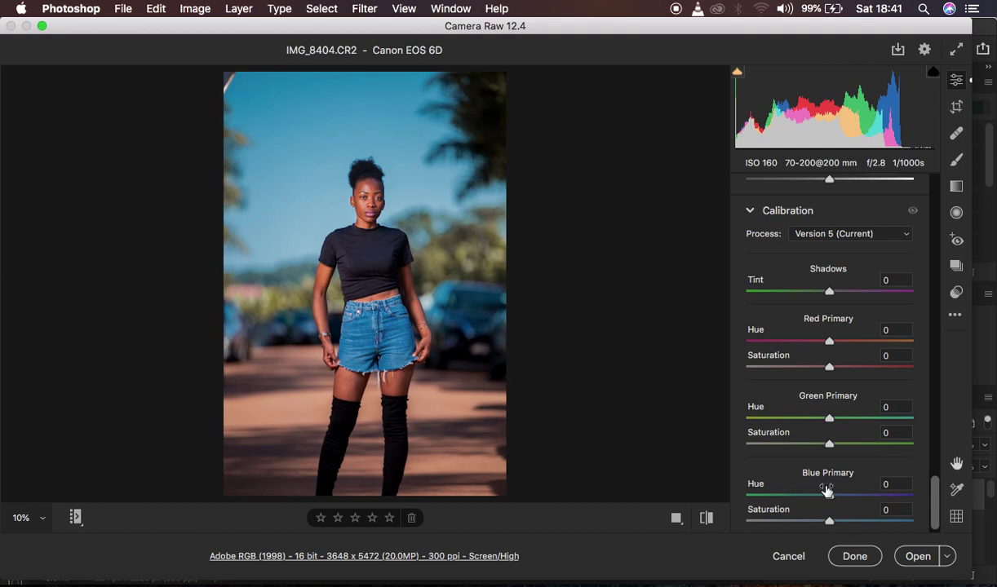
Step: Raise the Blue Primary saturation to +48 and toggle the preview to compare before and after
{"action": "left_click_drag", "start_coordinate": [833, 523], "coordinate": [872, 525]}
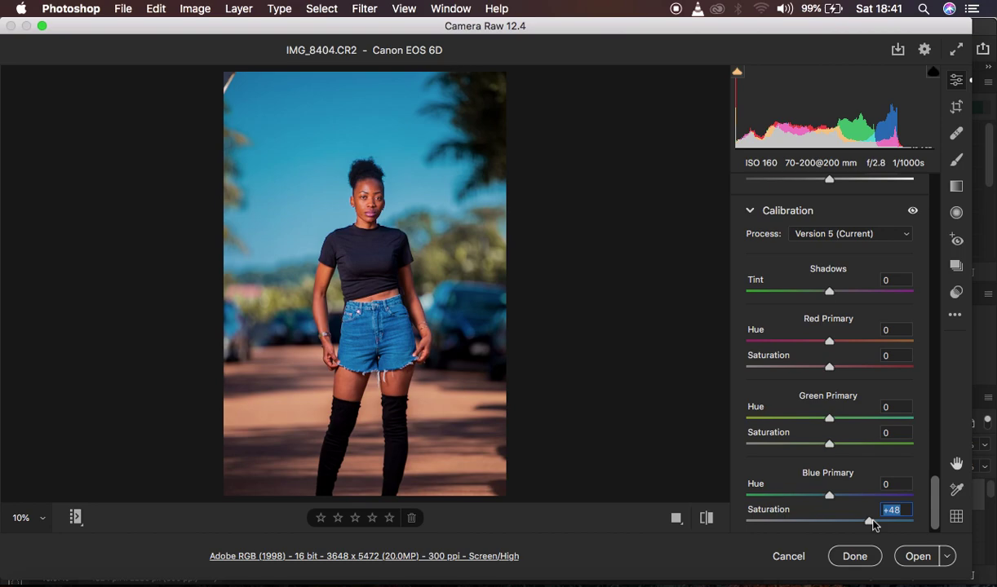
{"action": "left_click", "coordinate": [913, 212]}
{"action": "left_click_drag", "start_coordinate": [913, 212], "coordinate": [913, 213]}
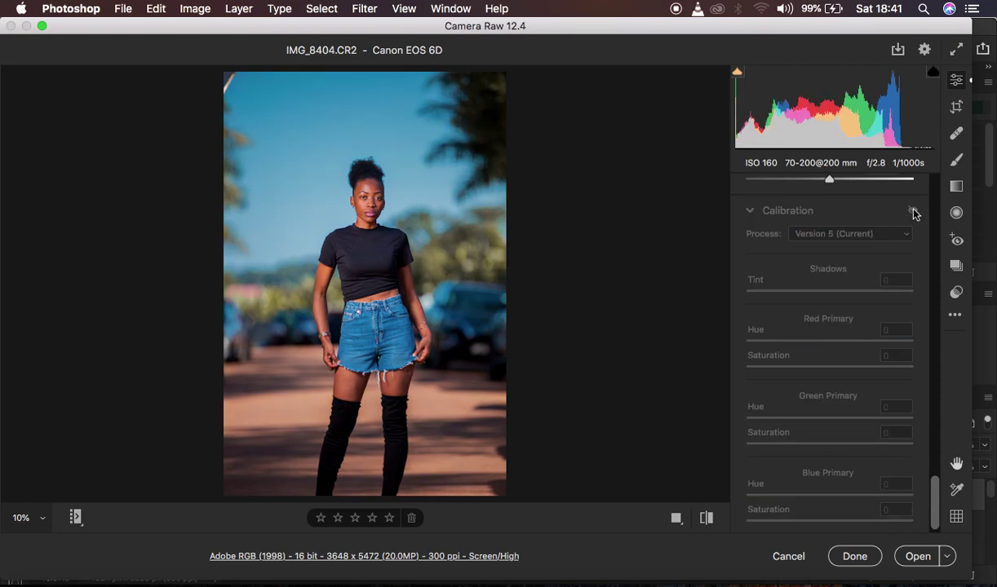
{"action": "left_click", "coordinate": [913, 212]}
{"action": "left_click", "coordinate": [914, 212]}
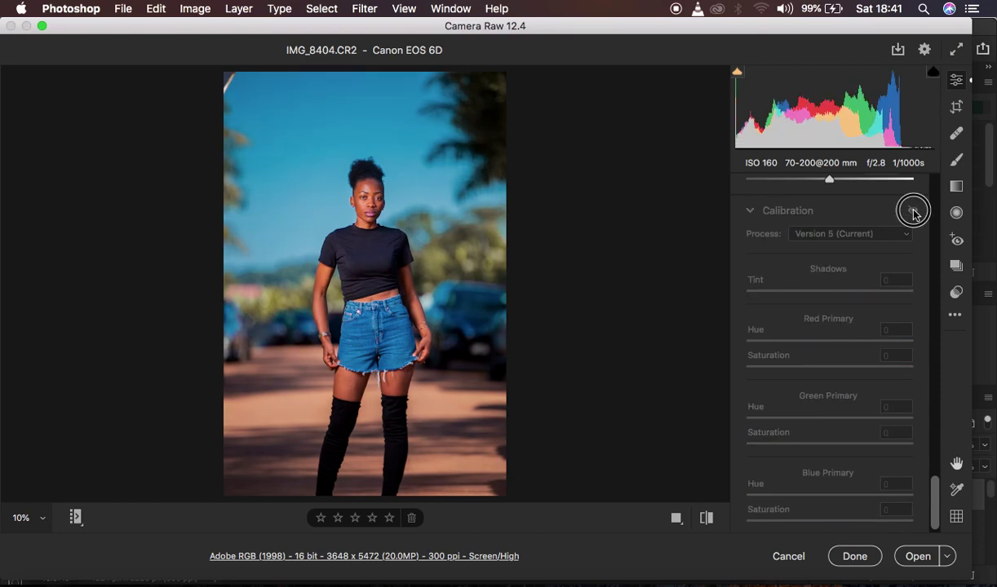
{"action": "left_click_drag", "start_coordinate": [913, 212], "coordinate": [914, 213]}
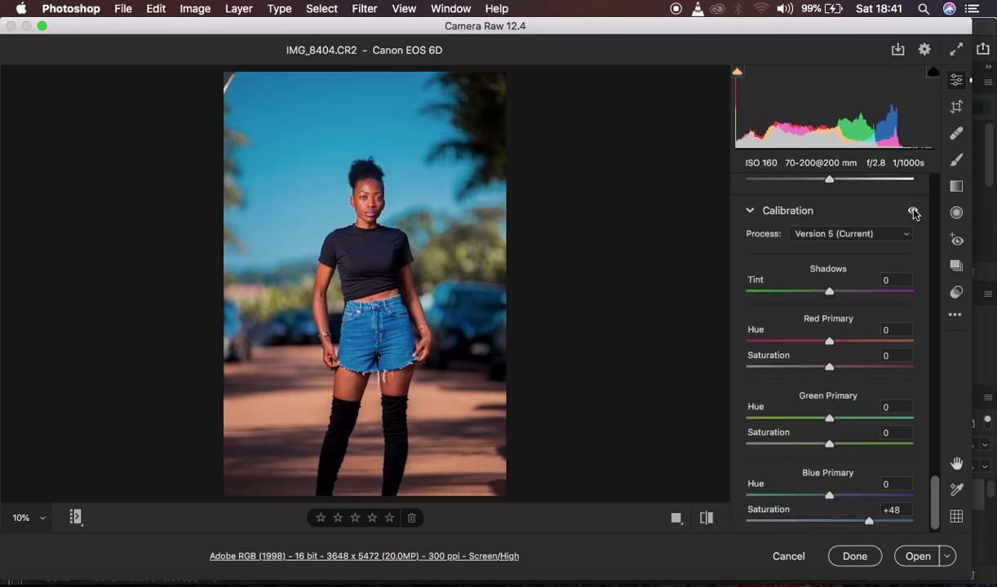
Step: Set the Green Primary saturation to +3 and the Red Primary saturation to +6
{"action": "left_click", "coordinate": [829, 444]}
{"action": "left_click_drag", "start_coordinate": [830, 444], "coordinate": [832, 445]}
{"action": "left_click", "coordinate": [829, 367]}
{"action": "left_click_drag", "start_coordinate": [829, 367], "coordinate": [834, 369]}
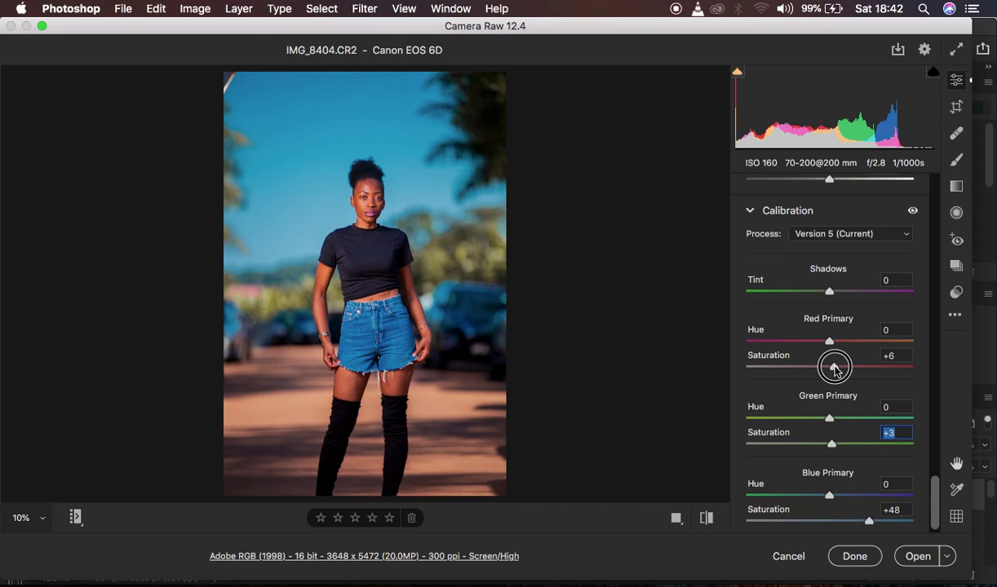
{"action": "left_click_drag", "start_coordinate": [834, 369], "coordinate": [834, 369]}
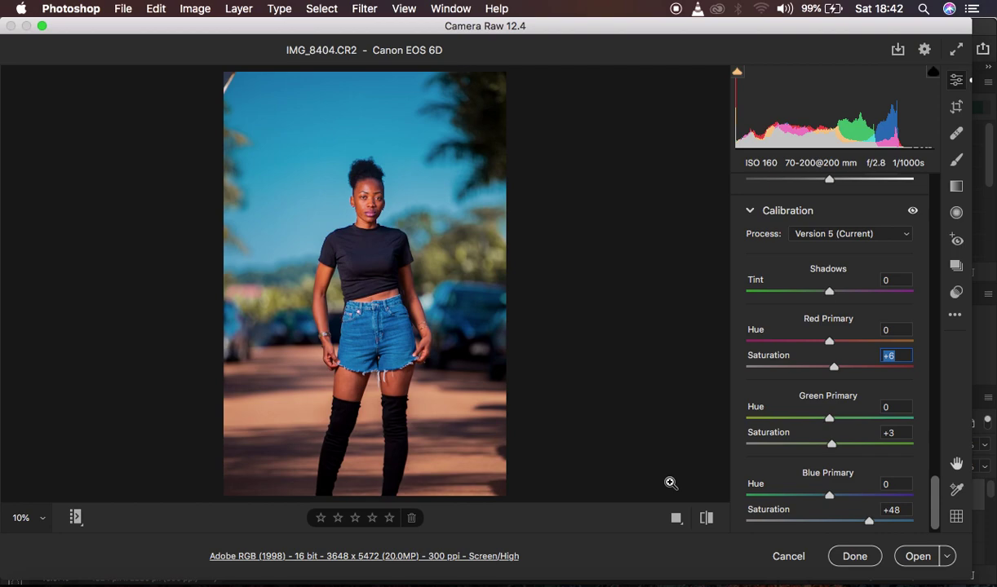
{"action": "left_click", "coordinate": [707, 520]}
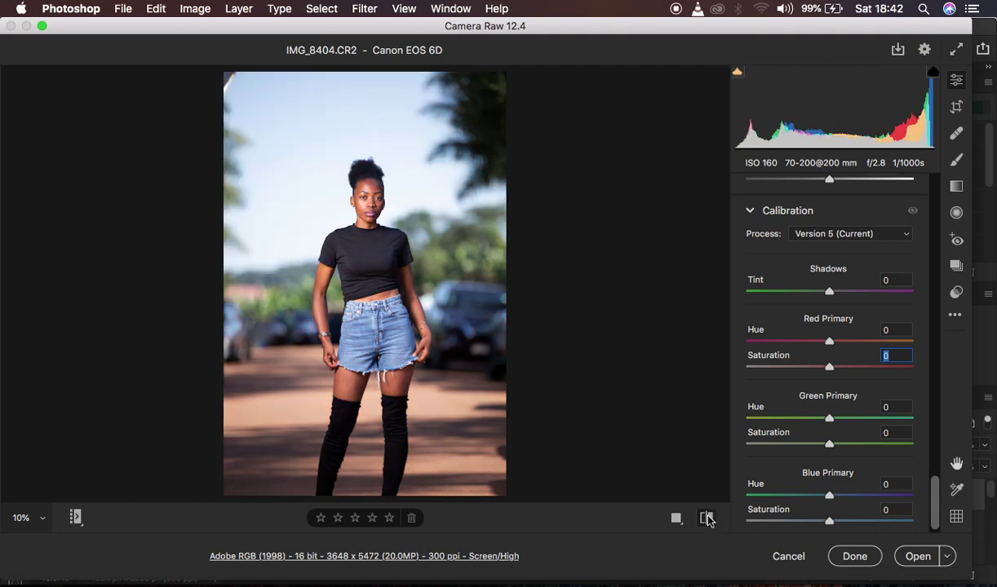
{"action": "left_click", "coordinate": [708, 519]}
{"action": "left_click", "coordinate": [707, 520]}
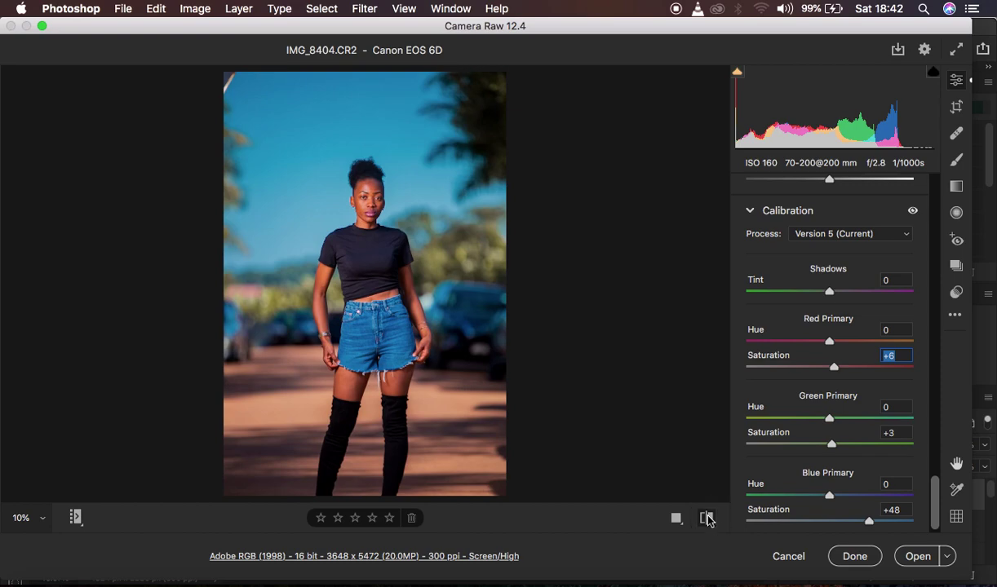
{"action": "left_click", "coordinate": [707, 520]}
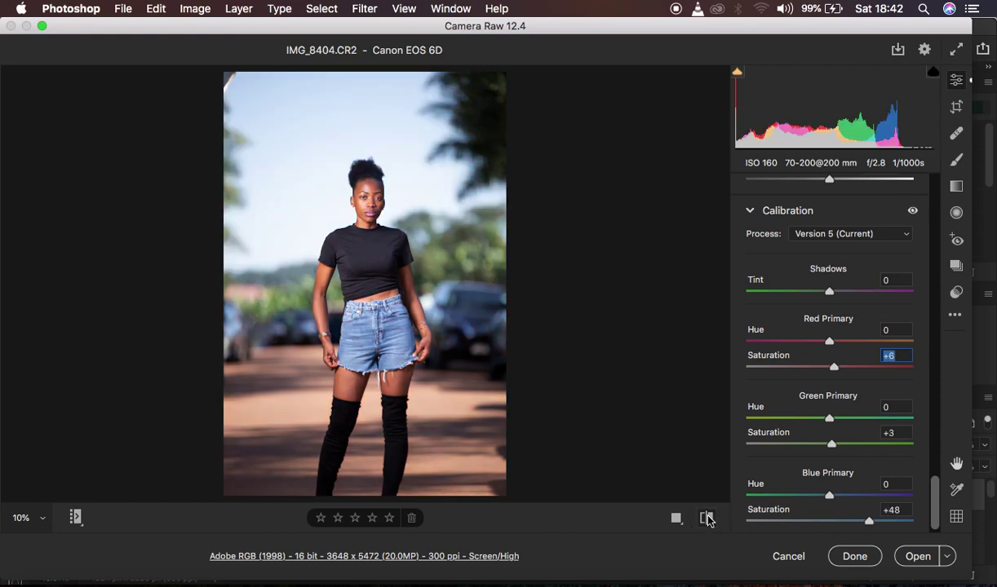